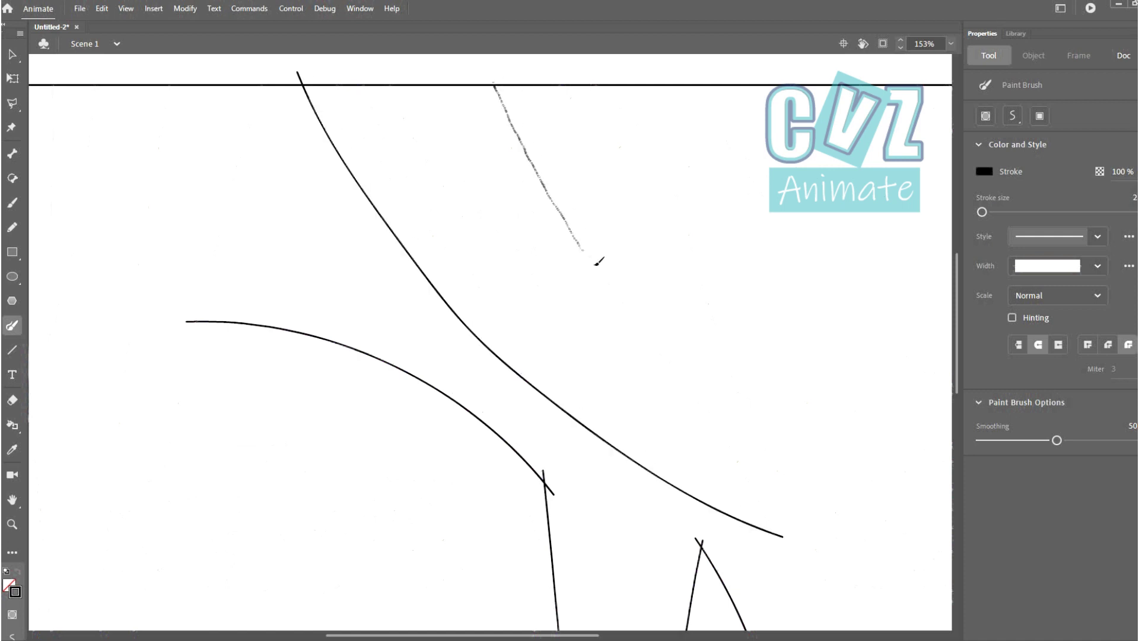
# Draw the pointed tip of the central fringe strand and a thin two-line strand beside it with the Paint Brush.
pyautogui.moveTo(701, 406); pyautogui.dragTo(783, 558)
pyautogui.moveTo(737, 377); pyautogui.dragTo(779, 491)
pyautogui.moveTo(660, 366); pyautogui.dragTo(783, 477)
pyautogui.moveTo(333, 76); pyautogui.dragTo(479, 291)
pyautogui.moveTo(359, 73); pyautogui.dragTo(486, 299)
# Draw the long diagonal fringe edge sweeping across the frame and the strand edge that meets it at a pointed tip.
pyautogui.moveTo(860, 233); pyautogui.dragTo(488, 224)
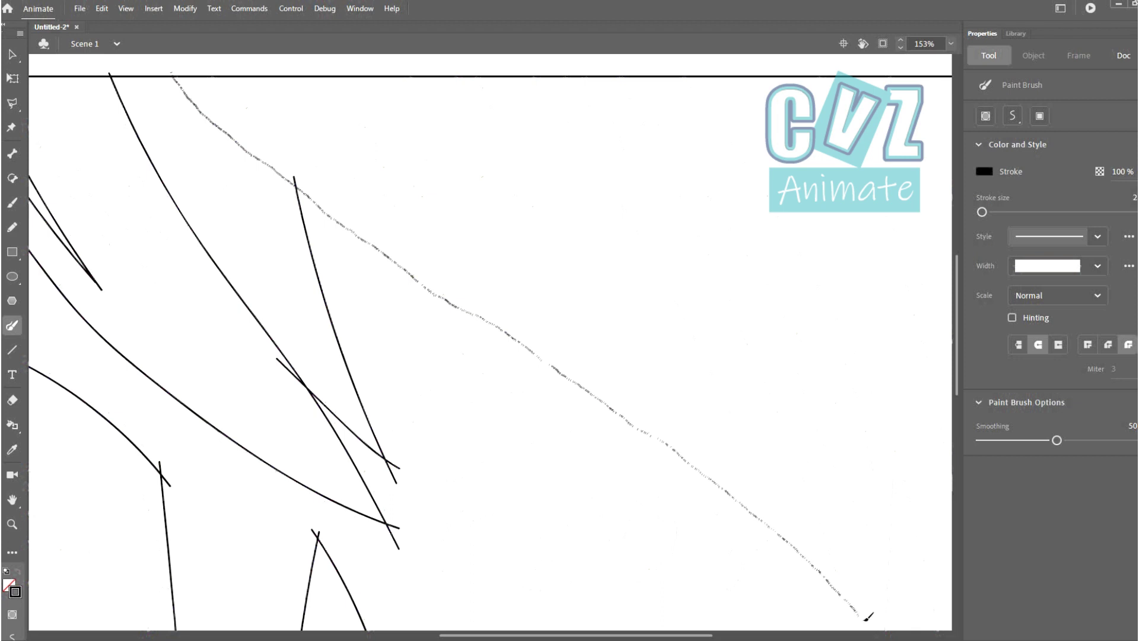
pyautogui.moveTo(864, 619); pyautogui.dragTo(864, 619)
pyautogui.moveTo(669, 174); pyautogui.dragTo(781, 418)
pyautogui.moveTo(852, 608); pyautogui.dragTo(855, 621)
# Draw the inner strand lines of the right-side hair, including the outer edge and the short crossing lines near their tips.
pyautogui.moveTo(744, 233)
pyautogui.mouseDown()
pyautogui.moveTo(605, 190)
pyautogui.moveTo(524, 232)
pyautogui.mouseUp()
pyautogui.moveTo(552, 290); pyautogui.dragTo(651, 459)
pyautogui.moveTo(526, 159); pyautogui.dragTo(647, 453)
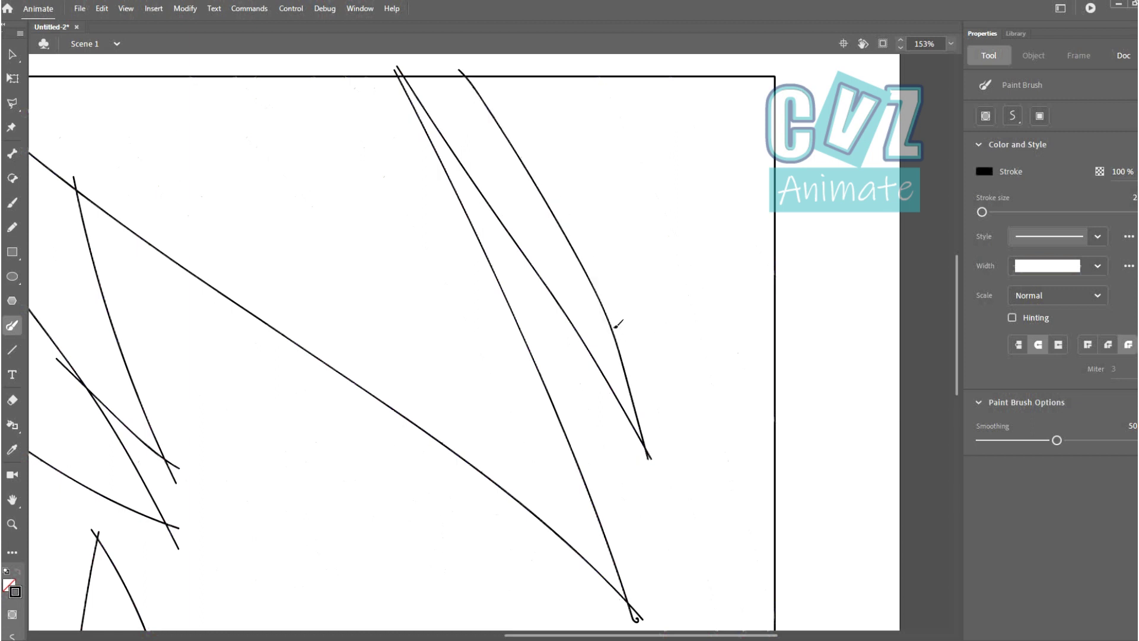
pyautogui.moveTo(565, 307)
pyautogui.mouseDown()
pyautogui.moveTo(584, 394)
pyautogui.moveTo(652, 534)
pyautogui.mouseUp()
pyautogui.moveTo(563, 444); pyautogui.dragTo(641, 496)
# Draw the long outer hair strands curving down along the right side of the frame.
pyautogui.moveTo(755, 375); pyautogui.dragTo(732, 309)
pyautogui.moveTo(534, 174); pyautogui.dragTo(593, 256)
pyautogui.moveTo(706, 613); pyautogui.dragTo(706, 614)
pyautogui.moveTo(770, 271); pyautogui.dragTo(755, 355)
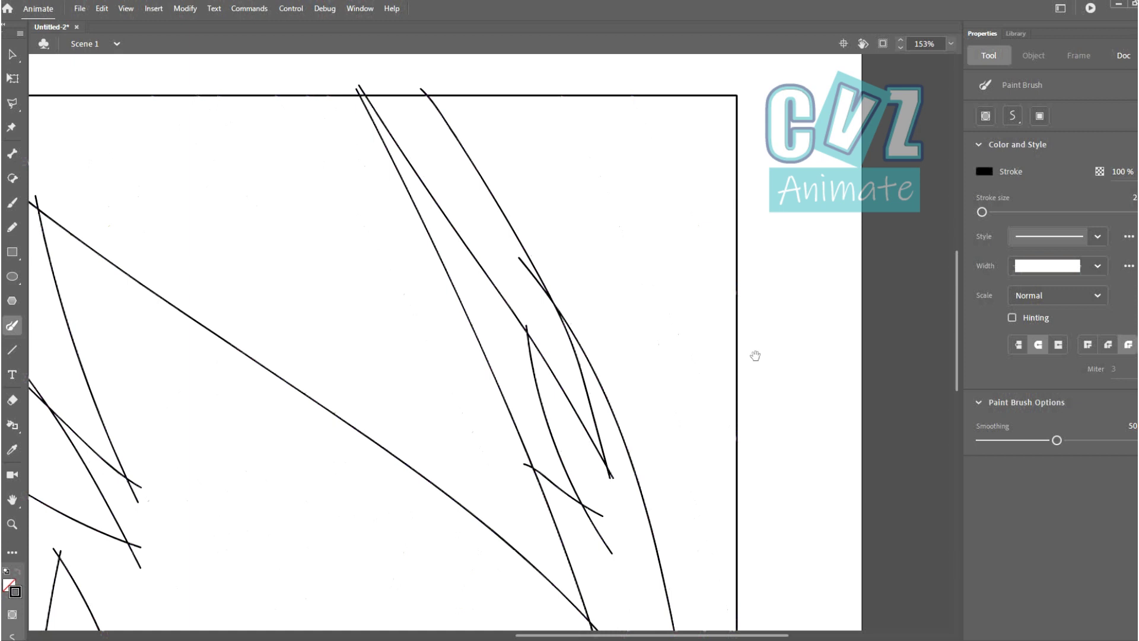
pyautogui.moveTo(670, 305); pyautogui.dragTo(742, 444)
pyautogui.moveTo(630, 82); pyautogui.dragTo(746, 298)
pyautogui.scroll(-2, 671, 167)
pyautogui.moveTo(667, 238); pyautogui.dragTo(719, 610)
# Draw the overlapping strand lines and small hair tips down to the frame's lower right corner.
pyautogui.scroll(-3, 821, 326)
pyautogui.moveTo(733, 277); pyautogui.dragTo(741, 446)
pyautogui.moveTo(764, 303); pyautogui.dragTo(753, 454)
pyautogui.moveTo(728, 116); pyautogui.dragTo(793, 292)
pyautogui.moveTo(785, 218); pyautogui.dragTo(749, 455)
pyautogui.moveTo(693, 95); pyautogui.dragTo(662, 463)
pyautogui.moveTo(700, 330); pyautogui.dragTo(691, 376)
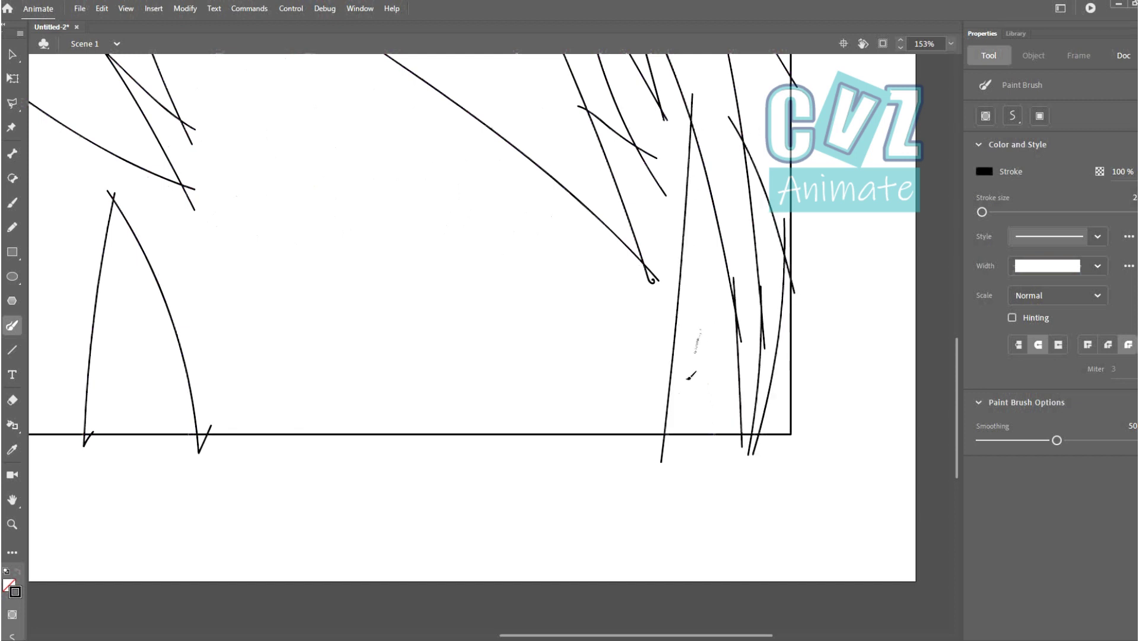
pyautogui.moveTo(717, 440); pyautogui.dragTo(718, 449)
# Draw three long near-vertical hair lines from the upper to the lower frame edge left of the brow curve.
pyautogui.scroll(-2, 649, 285)
pyautogui.scroll(4, 667, 297)
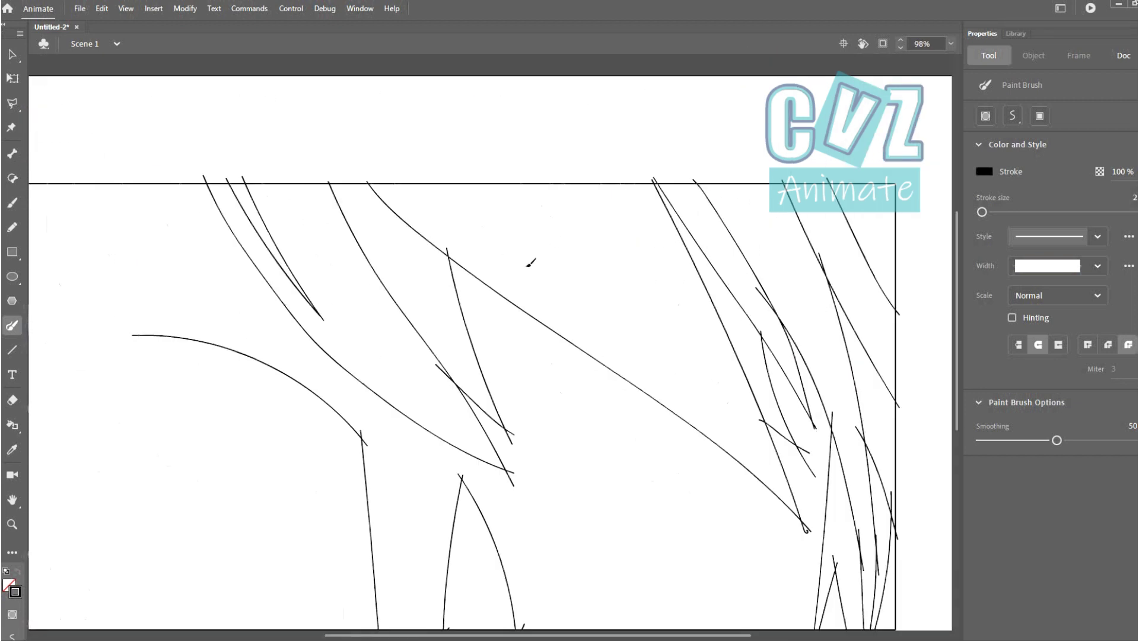
pyautogui.hscroll(-5, 531, 261)
pyautogui.scroll(-1, 531, 262)
pyautogui.moveTo(512, 290); pyautogui.dragTo(480, 578)
pyautogui.hotkey('ctrl', 'z')
pyautogui.moveTo(479, 491)
pyautogui.mouseDown()
pyautogui.moveTo(468, 471)
pyautogui.moveTo(452, 570)
pyautogui.mouseUp()
pyautogui.moveTo(410, 110); pyautogui.dragTo(415, 155)
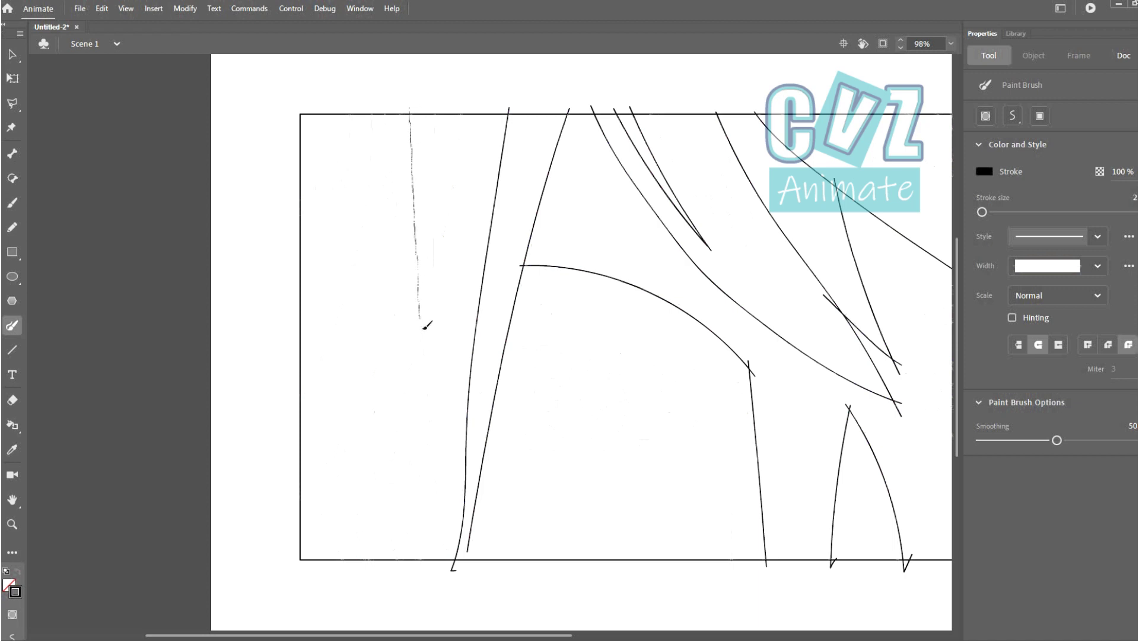
pyautogui.moveTo(450, 551); pyautogui.dragTo(423, 584)
# Reshape the leftmost long hair line so its strand ends in a closed tip, and add a short stroke across the neighbouring lines.
pyautogui.scroll(2, 462, 503)
pyautogui.press('v')
pyautogui.moveTo(407, 379); pyautogui.dragTo(408, 346)
pyautogui.moveTo(443, 582); pyautogui.dragTo(456, 556)
pyautogui.press('b')
pyautogui.moveTo(453, 487); pyautogui.dragTo(495, 559)
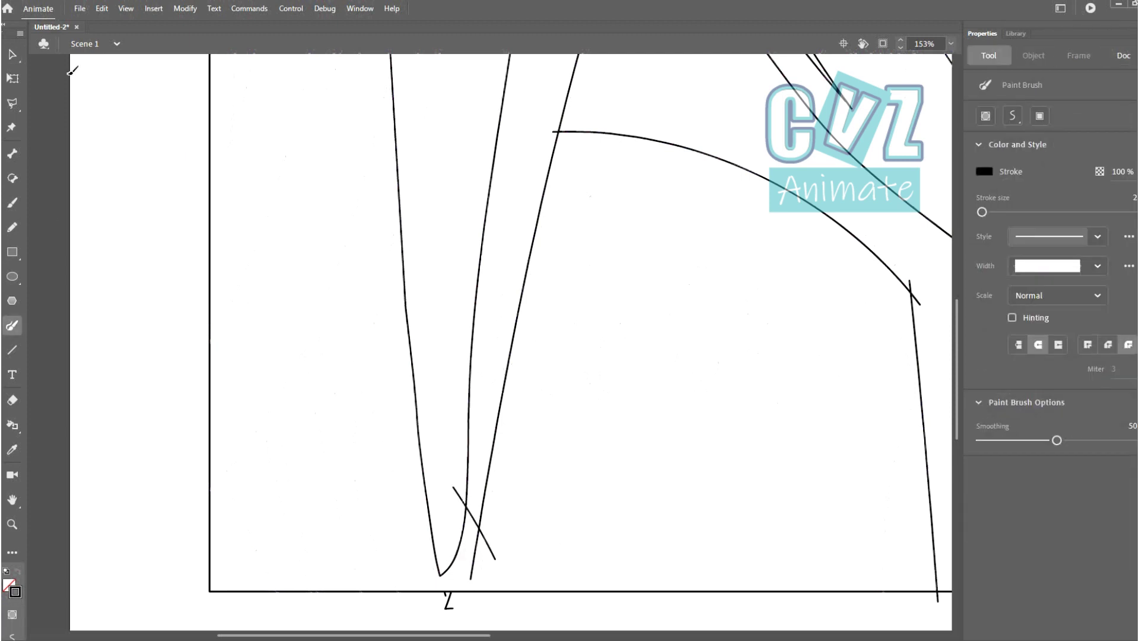
# Draw curved strands sweeping toward the frame's left edge, with jagged strand ends beside the long lock.
pyautogui.press('v')
pyautogui.scroll(-2, 466, 239)
pyautogui.press('b')
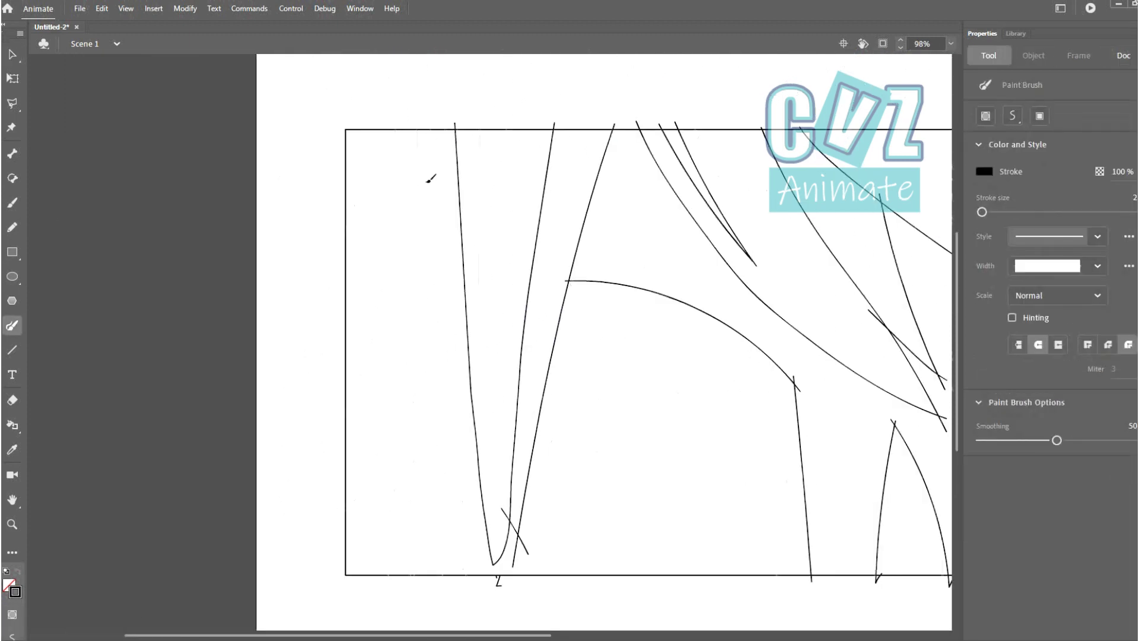
pyautogui.moveTo(374, 348); pyautogui.dragTo(329, 420)
pyautogui.moveTo(464, 232); pyautogui.dragTo(448, 302)
pyautogui.moveTo(345, 508); pyautogui.dragTo(337, 512)
pyautogui.moveTo(439, 428); pyautogui.dragTo(466, 496)
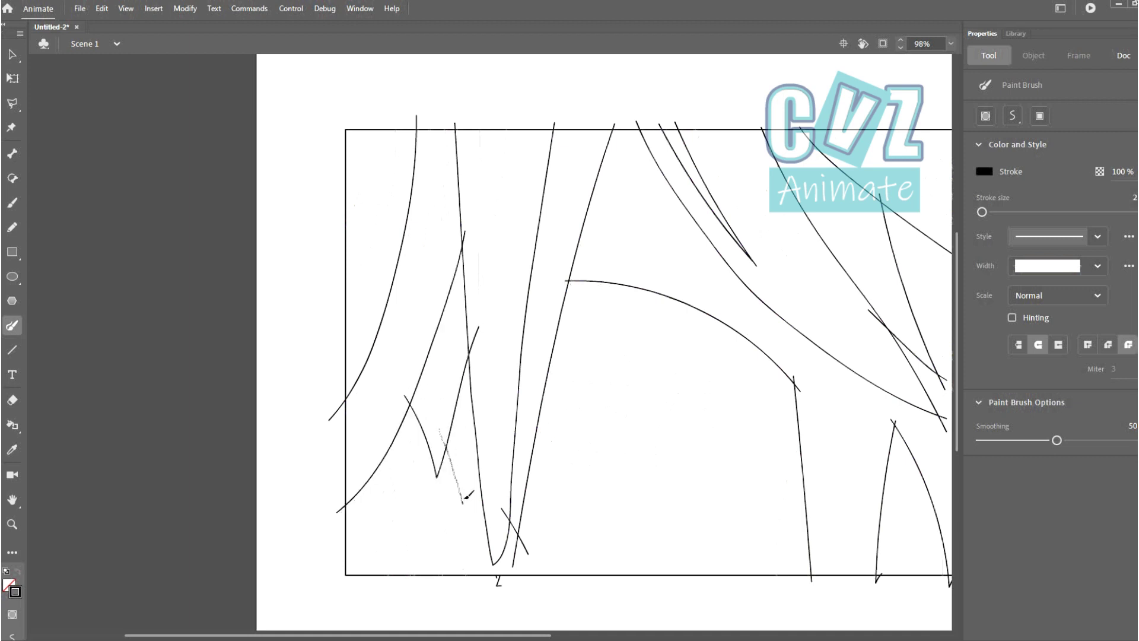
# Draw a group of thin slanted hair strands running to the lower edge in the frame's lower left corner.
pyautogui.moveTo(434, 446); pyautogui.dragTo(468, 599)
pyautogui.moveTo(437, 564); pyautogui.dragTo(444, 591)
pyautogui.moveTo(384, 435); pyautogui.dragTo(412, 590)
pyautogui.moveTo(376, 451); pyautogui.dragTo(407, 591)
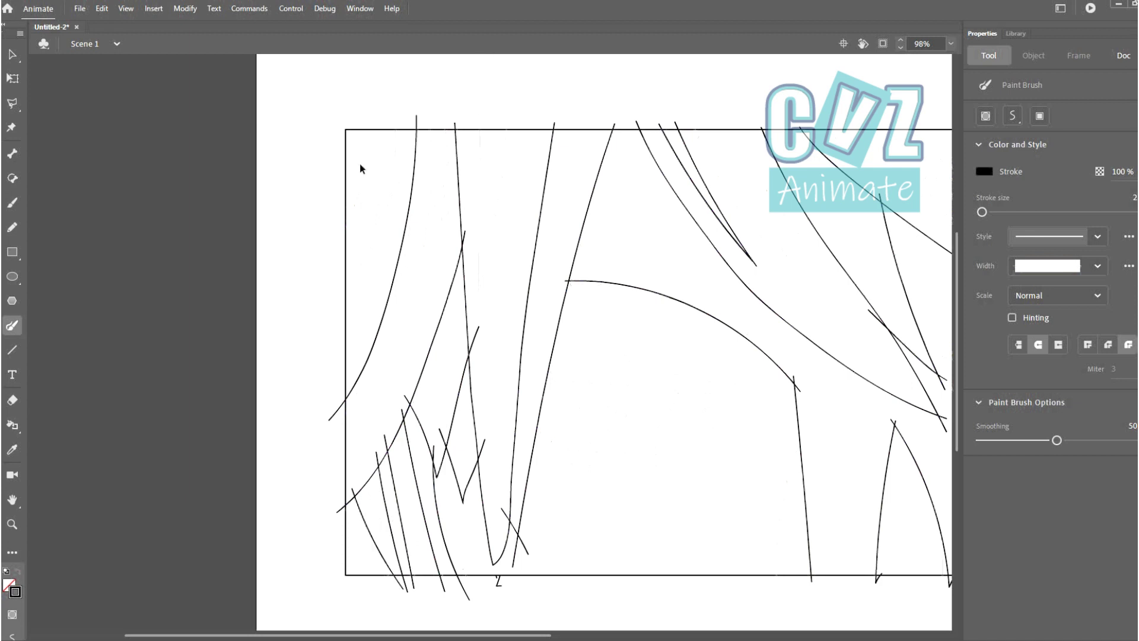
# Draw short pointed hair strands hanging from the frame's upper edge on the left side.
pyautogui.scroll(1, 361, 169)
pyautogui.moveTo(395, 223); pyautogui.dragTo(410, 111)
pyautogui.moveTo(444, 109)
pyautogui.mouseDown()
pyautogui.moveTo(446, 171)
pyautogui.moveTo(462, 115)
pyautogui.mouseUp()
pyautogui.moveTo(509, 113)
pyautogui.mouseDown()
pyautogui.moveTo(510, 208)
pyautogui.moveTo(546, 114)
pyautogui.mouseUp()
# Draw jagged zigzag strand ends in the gaps of the central fringe and another strand line beside them.
pyautogui.moveTo(754, 251); pyautogui.dragTo(305, 276)
pyautogui.moveTo(326, 135); pyautogui.dragTo(346, 169)
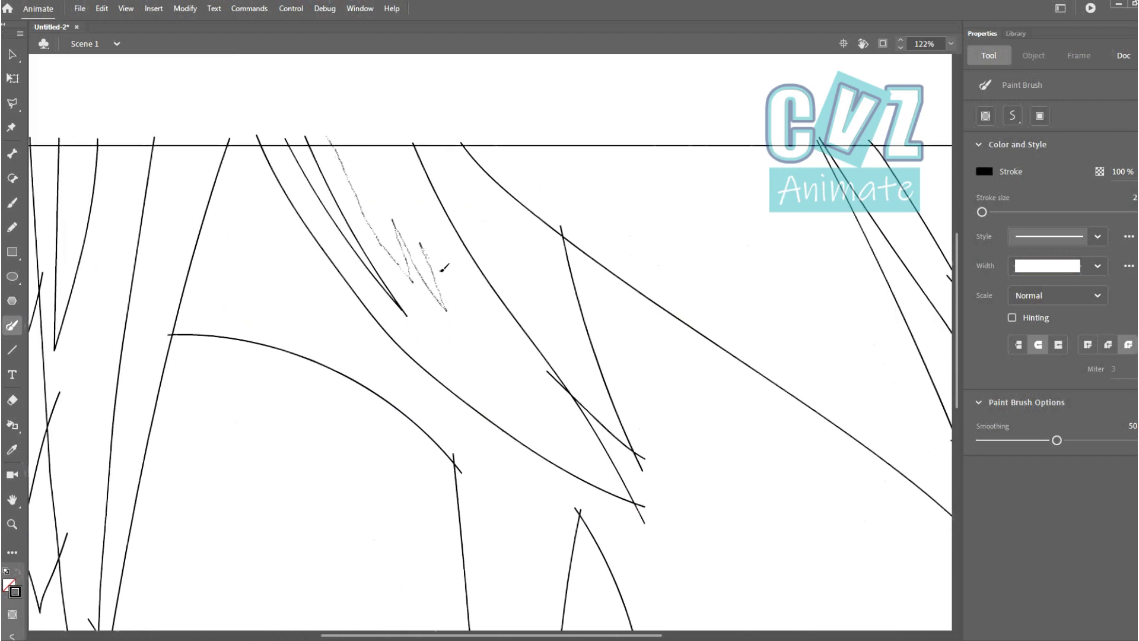
pyautogui.moveTo(439, 190); pyautogui.dragTo(440, 190)
pyautogui.hscroll(2, 327, 160)
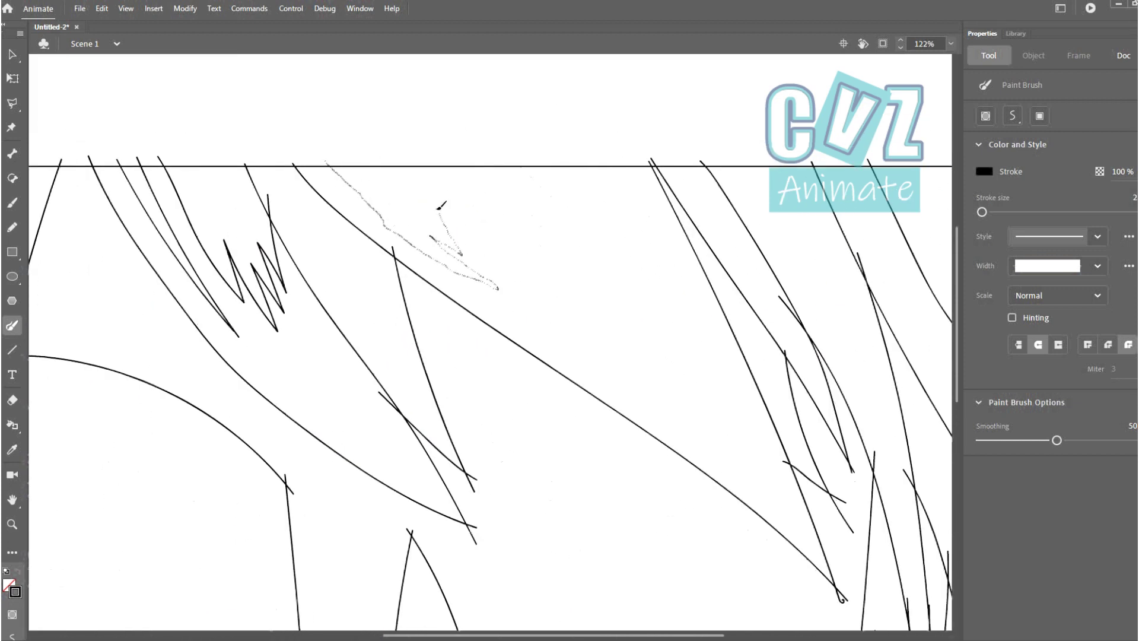
pyautogui.moveTo(583, 276); pyautogui.dragTo(480, 152)
pyautogui.moveTo(594, 159)
pyautogui.mouseDown()
pyautogui.moveTo(623, 152)
pyautogui.moveTo(748, 464)
pyautogui.mouseUp()
# Draw the short brow line and the eyelid crease above the left eye.
pyautogui.scroll(-4, 690, 307)
pyautogui.scroll(2, 455, 378)
pyautogui.scroll(3, 454, 377)
pyautogui.moveTo(328, 298); pyautogui.dragTo(380, 313)
pyautogui.moveTo(507, 388); pyautogui.dragTo(537, 415)
pyautogui.scroll(3, 521, 401)
pyautogui.moveTo(143, 333)
pyautogui.mouseDown()
pyautogui.moveTo(348, 362)
pyautogui.moveTo(550, 417)
pyautogui.mouseUp()
pyautogui.moveTo(697, 445); pyautogui.dragTo(550, 331)
# Draw the line from the left eyelid crease to the nose bridge and the lines around the nose and brow.
pyautogui.moveTo(330, 264)
pyautogui.mouseDown()
pyautogui.moveTo(385, 264)
pyautogui.moveTo(568, 310)
pyautogui.mouseUp()
pyautogui.moveTo(568, 310)
pyautogui.mouseDown()
pyautogui.moveTo(459, 192)
pyautogui.moveTo(509, 384)
pyautogui.mouseUp()
pyautogui.moveTo(509, 385); pyautogui.dragTo(553, 230)
pyautogui.moveTo(530, 137); pyautogui.dragTo(490, 474)
pyautogui.hotkey('ctrl', 'z')
pyautogui.scroll(-2, 640, 162)
pyautogui.moveTo(610, 142); pyautogui.dragTo(737, 284)
# Draw the left eye's outline with an arched upper curve and a deeper lower curve crossing at the inner corner.
pyautogui.scroll(3, 369, 200)
pyautogui.moveTo(146, 223)
pyautogui.mouseDown()
pyautogui.moveTo(191, 205)
pyautogui.moveTo(402, 201)
pyautogui.moveTo(637, 231)
pyautogui.moveTo(887, 369)
pyautogui.mouseUp()
pyautogui.moveTo(137, 339)
pyautogui.mouseDown()
pyautogui.moveTo(172, 359)
pyautogui.moveTo(592, 458)
pyautogui.moveTo(896, 343)
pyautogui.mouseUp()
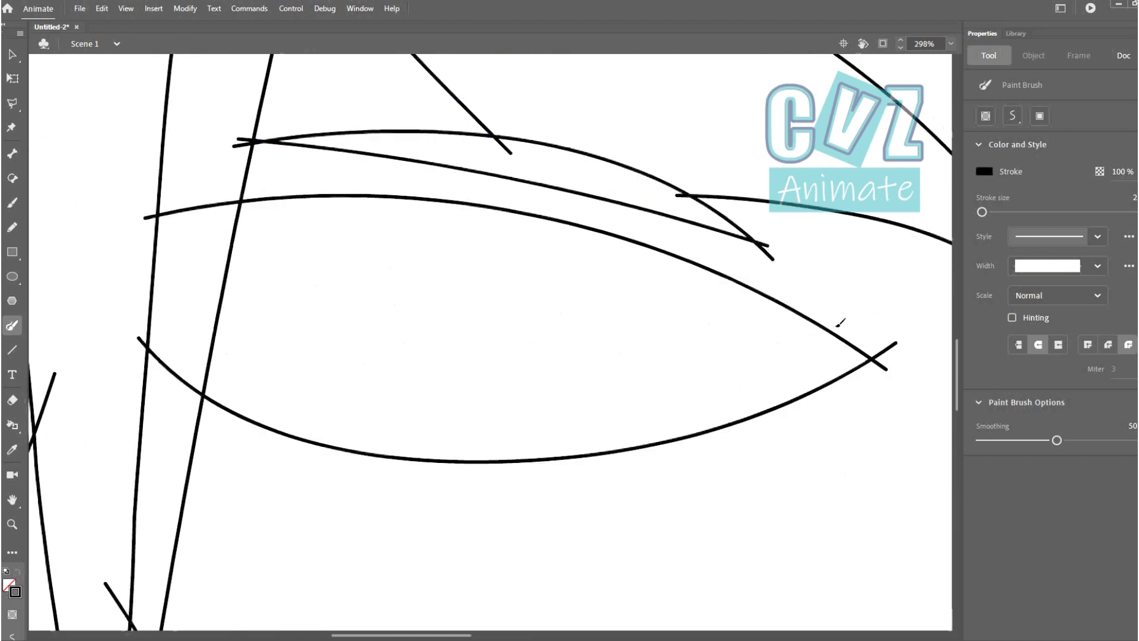
# Bend the left eye's lower and upper outline curves into more angular lid shapes.
pyautogui.press('v')
pyautogui.moveTo(381, 455); pyautogui.dragTo(381, 457)
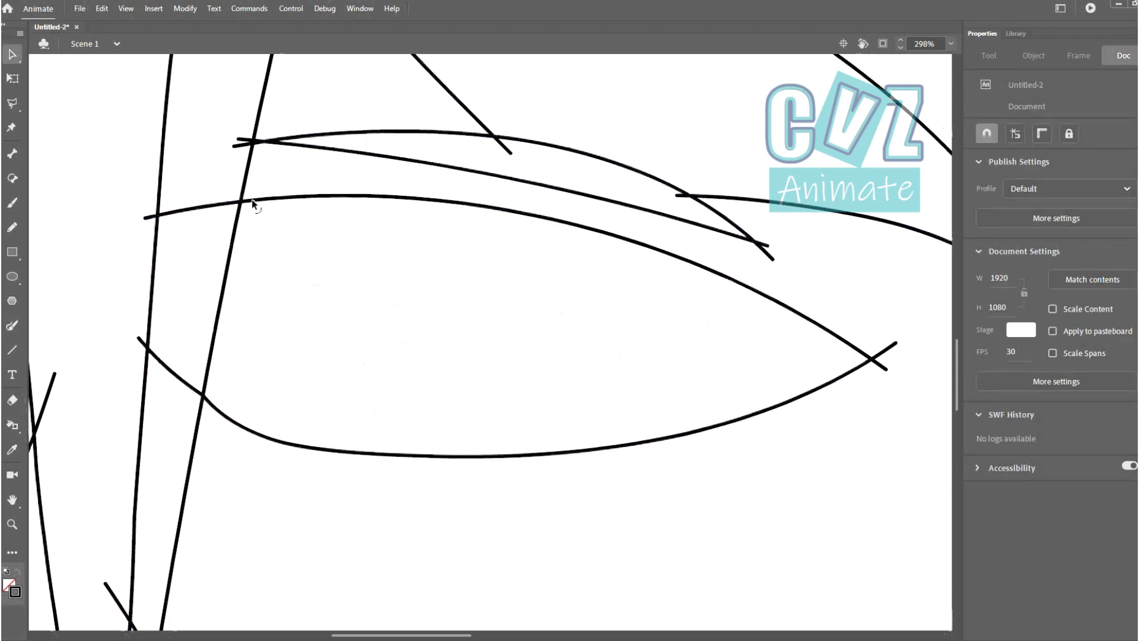
pyautogui.moveTo(242, 201); pyautogui.dragTo(251, 193)
pyautogui.moveTo(522, 214); pyautogui.dragTo(646, 242)
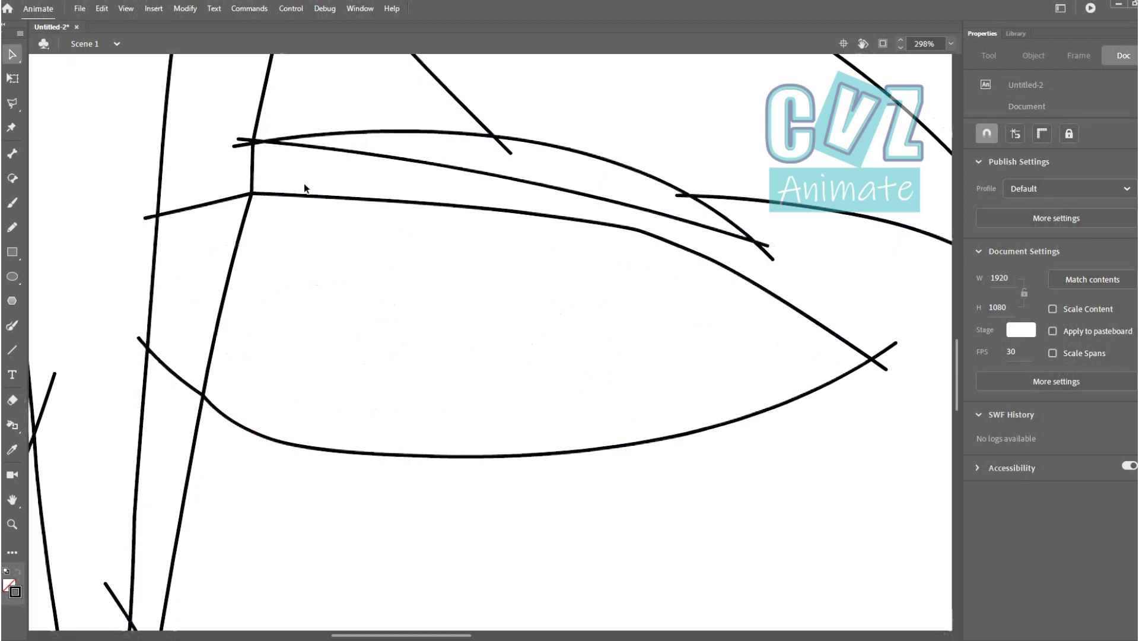
# Draw the inner lid line and the rounded eyeball outline inside the left eye with the Paint Brush.
pyautogui.scroll(1, 291, 309)
pyautogui.click(14, 331)
pyautogui.moveTo(254, 222)
pyautogui.mouseDown()
pyautogui.moveTo(547, 219)
pyautogui.moveTo(852, 261)
pyautogui.moveTo(881, 281)
pyautogui.mouseUp()
pyautogui.moveTo(136, 238)
pyautogui.mouseDown()
pyautogui.moveTo(201, 323)
pyautogui.moveTo(435, 444)
pyautogui.moveTo(843, 460)
pyautogui.mouseUp()
pyautogui.hotkey('ctrl', 'z')
pyautogui.moveTo(266, 400)
pyautogui.mouseDown()
pyautogui.moveTo(145, 384)
pyautogui.moveTo(127, 294)
pyautogui.moveTo(383, 267)
pyautogui.moveTo(700, 311)
pyautogui.moveTo(881, 373)
pyautogui.mouseUp()
# Draw the two curved sides of the left iris and a light reflection at its inner side.
pyautogui.scroll(1, 261, 336)
pyautogui.moveTo(228, 159)
pyautogui.mouseDown()
pyautogui.moveTo(259, 344)
pyautogui.moveTo(321, 463)
pyautogui.mouseUp()
pyautogui.moveTo(647, 193)
pyautogui.mouseDown()
pyautogui.moveTo(672, 280)
pyautogui.moveTo(605, 468)
pyautogui.mouseUp()
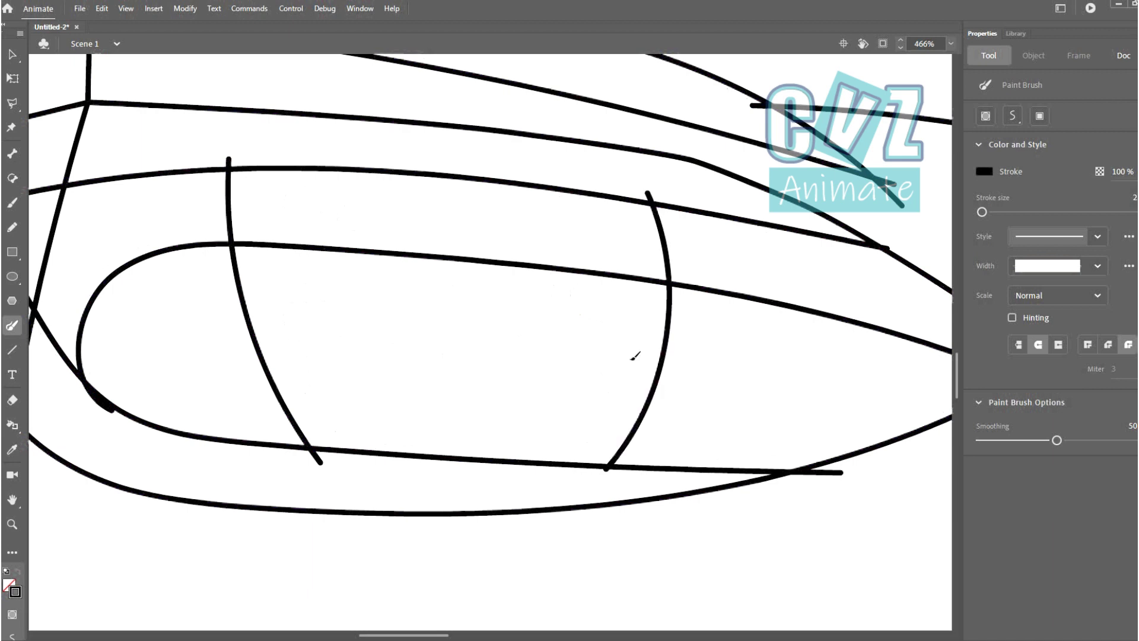
pyautogui.moveTo(589, 320); pyautogui.dragTo(697, 330)
# Draw the pupil and reflection shapes and two small highlight circles inside the left iris.
pyautogui.scroll(2, 433, 355)
pyautogui.moveTo(461, 189)
pyautogui.mouseDown()
pyautogui.moveTo(483, 267)
pyautogui.moveTo(630, 240)
pyautogui.moveTo(630, 199)
pyautogui.mouseUp()
pyautogui.moveTo(375, 183)
pyautogui.mouseDown()
pyautogui.moveTo(280, 226)
pyautogui.moveTo(276, 265)
pyautogui.moveTo(235, 322)
pyautogui.moveTo(282, 520)
pyautogui.mouseUp()
pyautogui.moveTo(300, 511)
pyautogui.mouseDown()
pyautogui.moveTo(292, 493)
pyautogui.moveTo(363, 330)
pyautogui.moveTo(704, 378)
pyautogui.moveTo(626, 537)
pyautogui.mouseUp()
pyautogui.moveTo(208, 105)
pyautogui.mouseDown()
pyautogui.moveTo(265, 89)
pyautogui.moveTo(229, 83)
pyautogui.mouseUp()
pyautogui.moveTo(290, 122)
pyautogui.mouseDown()
pyautogui.moveTo(329, 118)
pyautogui.moveTo(293, 116)
pyautogui.mouseUp()
# Adjust the lines of the small highlight circles in the left iris into cleaner round shapes.
pyautogui.press('v')
pyautogui.scroll(1, 181, 88)
pyautogui.moveTo(344, 182); pyautogui.dragTo(348, 187)
pyautogui.moveTo(342, 123); pyautogui.dragTo(345, 119)
pyautogui.moveTo(317, 123); pyautogui.dragTo(286, 150)
pyautogui.click(322, 132)
# Draw the eyebrow and eyelid crease lines above the right eye with the Paint Brush.
pyautogui.scroll(-9, 409, 139)
pyautogui.moveTo(703, 252); pyautogui.dragTo(285, 258)
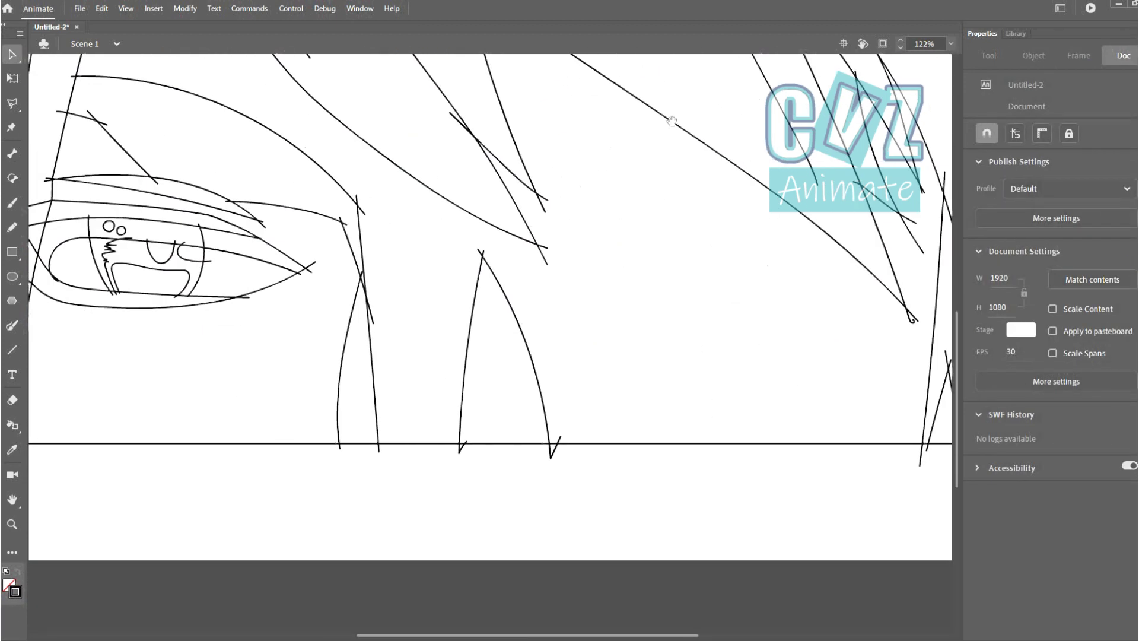
pyautogui.scroll(5, 652, 78)
pyautogui.click(12, 326)
pyautogui.moveTo(600, 130)
pyautogui.mouseDown()
pyautogui.moveTo(475, 183)
pyautogui.moveTo(361, 312)
pyautogui.moveTo(720, 206)
pyautogui.mouseUp()
pyautogui.hotkey('ctrl', 'z')
pyautogui.moveTo(818, 352); pyautogui.dragTo(760, 166)
pyautogui.moveTo(731, 70)
pyautogui.mouseDown()
pyautogui.moveTo(559, 89)
pyautogui.moveTo(243, 189)
pyautogui.moveTo(440, 285)
pyautogui.moveTo(656, 192)
pyautogui.moveTo(890, 256)
pyautogui.mouseUp()
pyautogui.moveTo(353, 322); pyautogui.dragTo(682, 235)
pyautogui.moveTo(626, 238); pyautogui.dragTo(911, 249)
pyautogui.moveTo(647, 213); pyautogui.dragTo(801, 133)
# Draw the right eye's upper lid lines and its angular outer corner.
pyautogui.scroll(-3, 803, 209)
pyautogui.moveTo(775, 280); pyautogui.dragTo(459, 297)
pyautogui.scroll(2, 459, 297)
pyautogui.moveTo(162, 316); pyautogui.dragTo(677, 236)
pyautogui.moveTo(178, 298); pyautogui.dragTo(244, 355)
pyautogui.moveTo(100, 427)
pyautogui.mouseDown()
pyautogui.moveTo(217, 350)
pyautogui.moveTo(727, 287)
pyautogui.mouseUp()
pyautogui.moveTo(728, 288); pyautogui.dragTo(672, 203)
# Draw the inner lid line, the eyeball outline and the lower lid curve of the right eye.
pyautogui.moveTo(66, 306)
pyautogui.mouseDown()
pyautogui.moveTo(290, 266)
pyautogui.moveTo(668, 245)
pyautogui.mouseUp()
pyautogui.moveTo(136, 366)
pyautogui.mouseDown()
pyautogui.moveTo(381, 371)
pyautogui.moveTo(673, 357)
pyautogui.mouseUp()
pyautogui.moveTo(690, 267); pyautogui.dragTo(641, 373)
pyautogui.moveTo(588, 194)
pyautogui.mouseDown()
pyautogui.moveTo(641, 229)
pyautogui.moveTo(698, 293)
pyautogui.mouseUp()
pyautogui.moveTo(50, 331)
pyautogui.mouseDown()
pyautogui.moveTo(305, 386)
pyautogui.moveTo(715, 395)
pyautogui.mouseUp()
pyautogui.moveTo(765, 262); pyautogui.dragTo(647, 419)
# Draw the right iris's inner side curve, the rounded pupil shape and the jagged reflection in the right eye.
pyautogui.scroll(2, 287, 254)
pyautogui.moveTo(278, 210)
pyautogui.mouseDown()
pyautogui.moveTo(271, 331)
pyautogui.moveTo(340, 458)
pyautogui.mouseUp()
pyautogui.moveTo(395, 279)
pyautogui.mouseDown()
pyautogui.moveTo(279, 314)
pyautogui.moveTo(360, 464)
pyautogui.moveTo(353, 348)
pyautogui.moveTo(621, 332)
pyautogui.moveTo(602, 457)
pyautogui.mouseUp()
pyautogui.moveTo(671, 242)
pyautogui.mouseDown()
pyautogui.moveTo(676, 252)
pyautogui.moveTo(649, 256)
pyautogui.mouseUp()
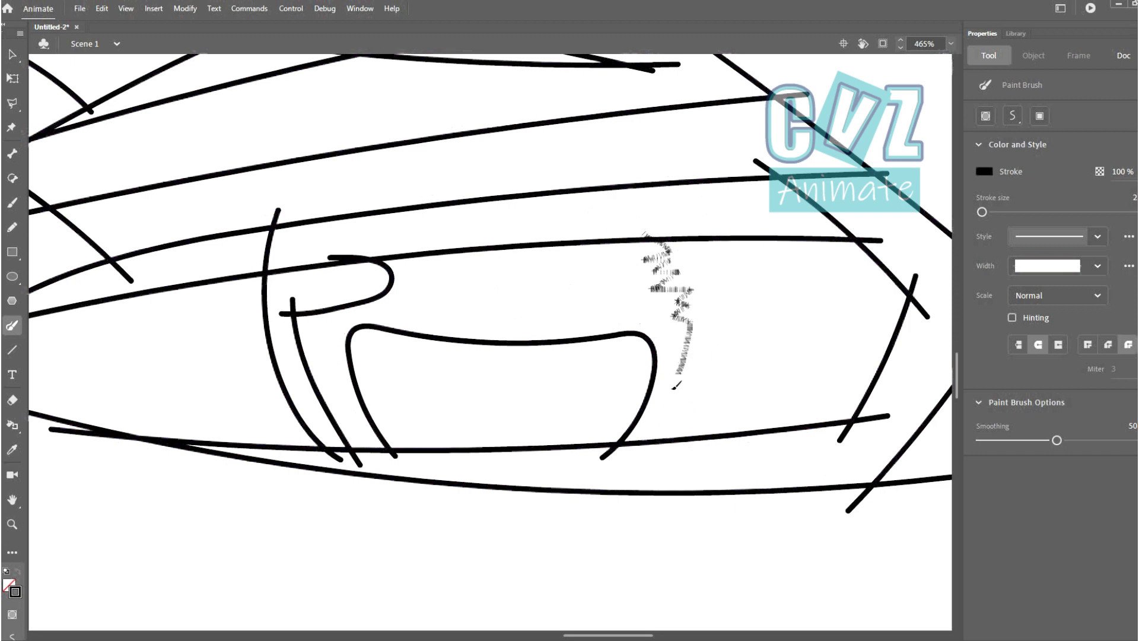
pyautogui.moveTo(681, 373); pyautogui.dragTo(627, 458)
# Draw the outer side of the right iris and add small highlight circles and a reflection shape inside it.
pyautogui.moveTo(697, 173)
pyautogui.mouseDown()
pyautogui.moveTo(706, 381)
pyautogui.moveTo(667, 440)
pyautogui.mouseUp()
pyautogui.scroll(2, 666, 180)
pyautogui.moveTo(655, 161)
pyautogui.mouseDown()
pyautogui.moveTo(618, 183)
pyautogui.moveTo(644, 152)
pyautogui.mouseUp()
pyautogui.moveTo(566, 181)
pyautogui.mouseDown()
pyautogui.moveTo(595, 200)
pyautogui.moveTo(542, 175)
pyautogui.mouseUp()
pyautogui.moveTo(394, 247)
pyautogui.mouseDown()
pyautogui.moveTo(418, 324)
pyautogui.moveTo(552, 237)
pyautogui.mouseUp()
pyautogui.scroll(-9, 564, 272)
pyautogui.moveTo(315, 201); pyautogui.dragTo(514, 289)
pyautogui.scroll(-3, 498, 276)
pyautogui.scroll(2, 485, 265)
pyautogui.moveTo(520, 213); pyautogui.dragTo(510, 247)
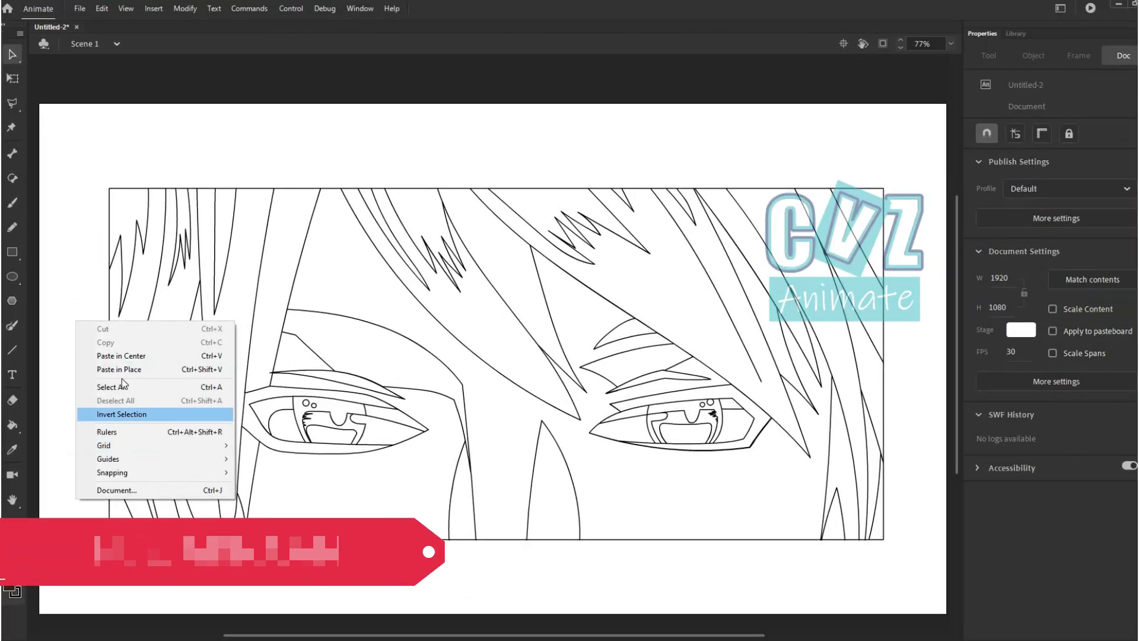
# Paste the column of colour swatches beside the line art's left frame edge.
pyautogui.click(118, 415)
pyautogui.click(66, 412)
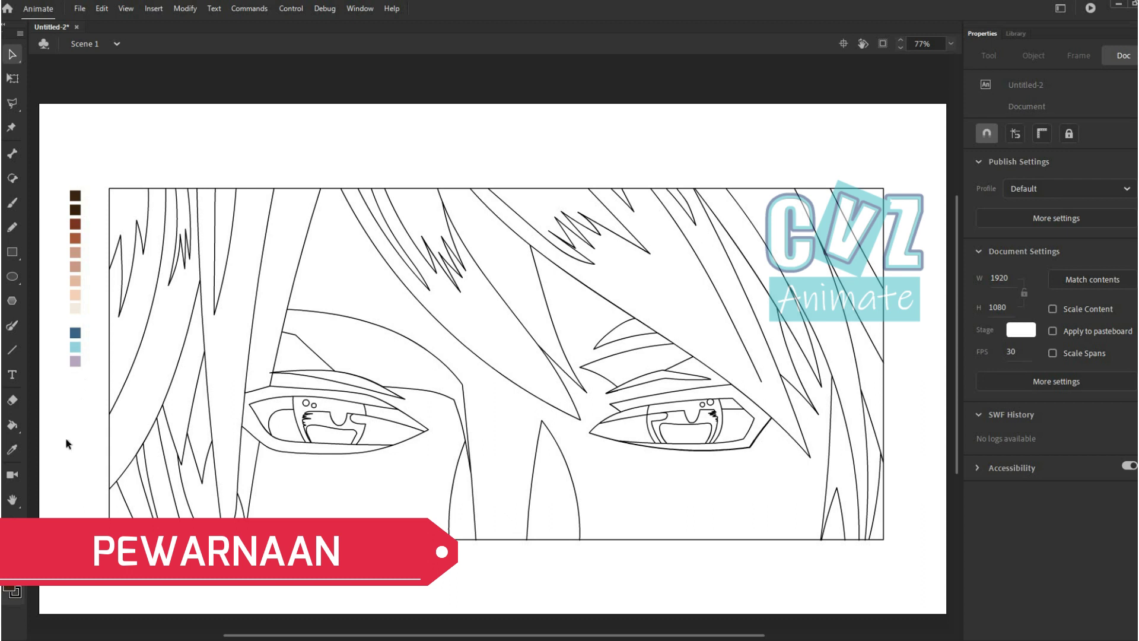
# Fill the shadow areas along the upper whites of both eyes with the mauve swatch colour.
pyautogui.click(11, 589)
pyautogui.click(75, 360)
pyautogui.press('k')
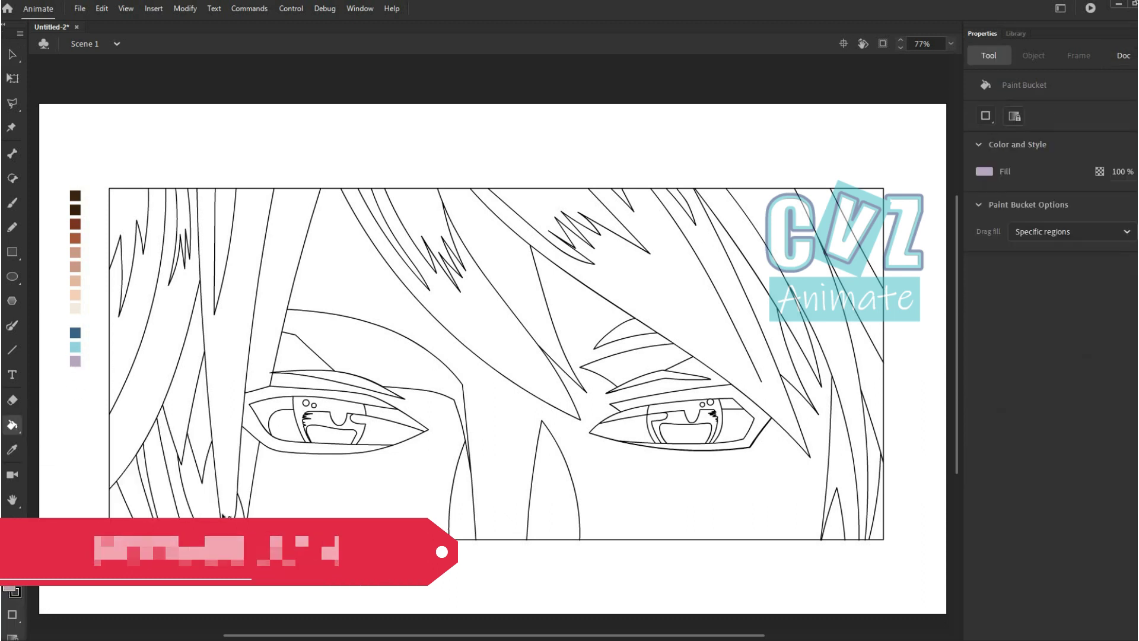
pyautogui.click(277, 409)
pyautogui.click(380, 417)
pyautogui.click(634, 417)
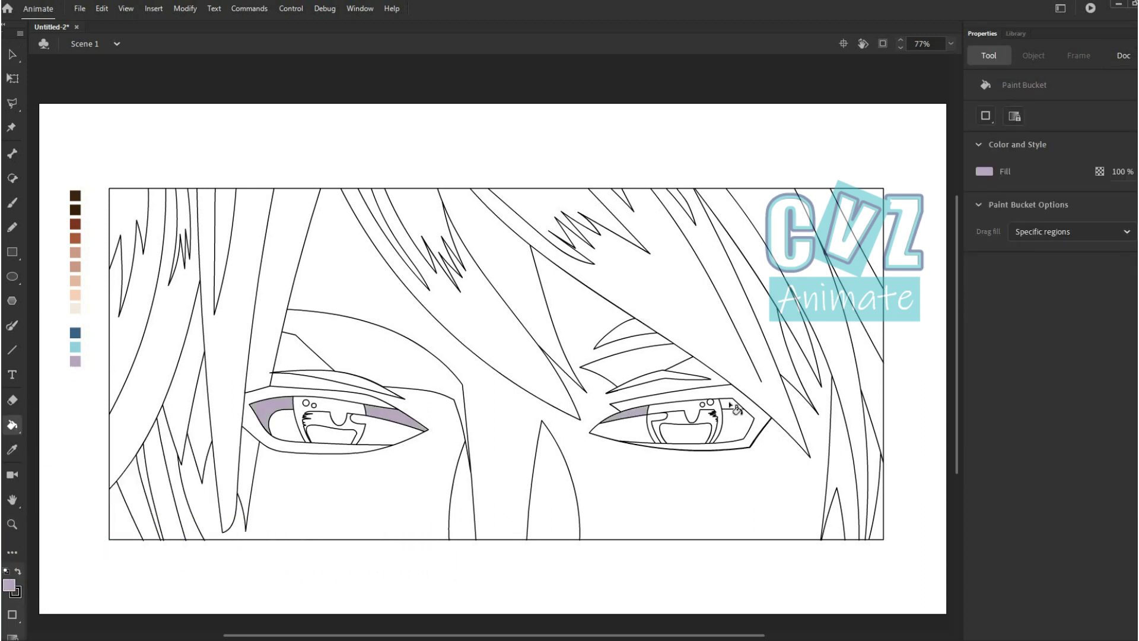
# Fill the lower reflection shapes in both irises with the light cyan swatch colour.
pyautogui.click(14, 587)
pyautogui.click(76, 347)
pyautogui.click(334, 437)
pyautogui.click(688, 438)
pyautogui.click(11, 586)
pyautogui.click(76, 348)
pyautogui.click(325, 422)
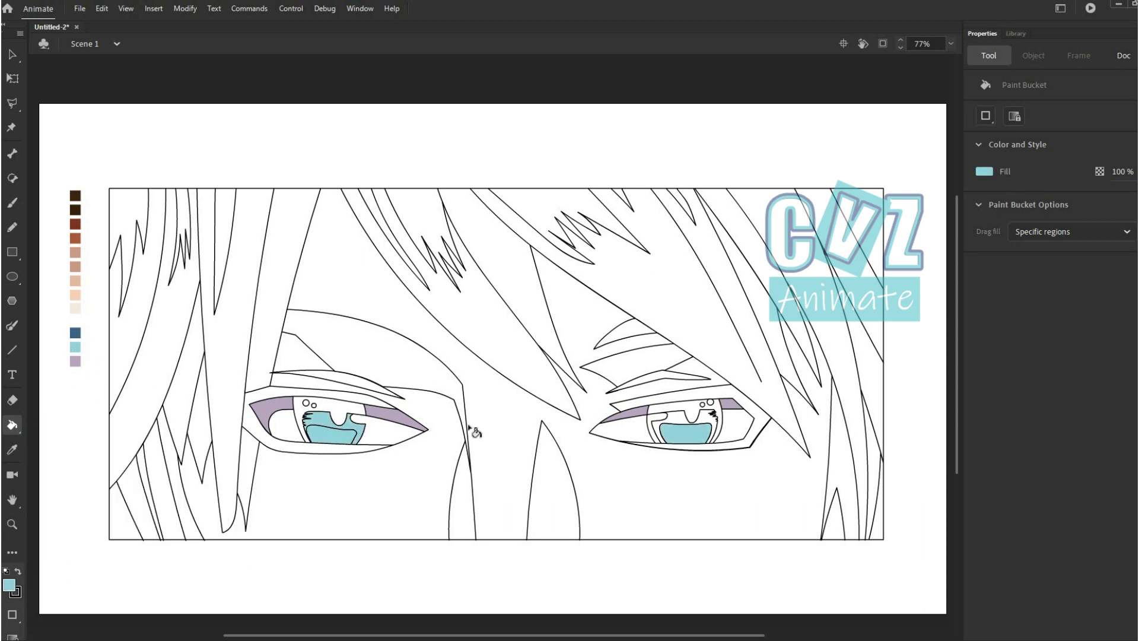
# Fill the middle iris area around the cyan reflection in both eyes with the dark blue swatch colour.
pyautogui.click(9, 586)
pyautogui.click(75, 332)
pyautogui.click(317, 420)
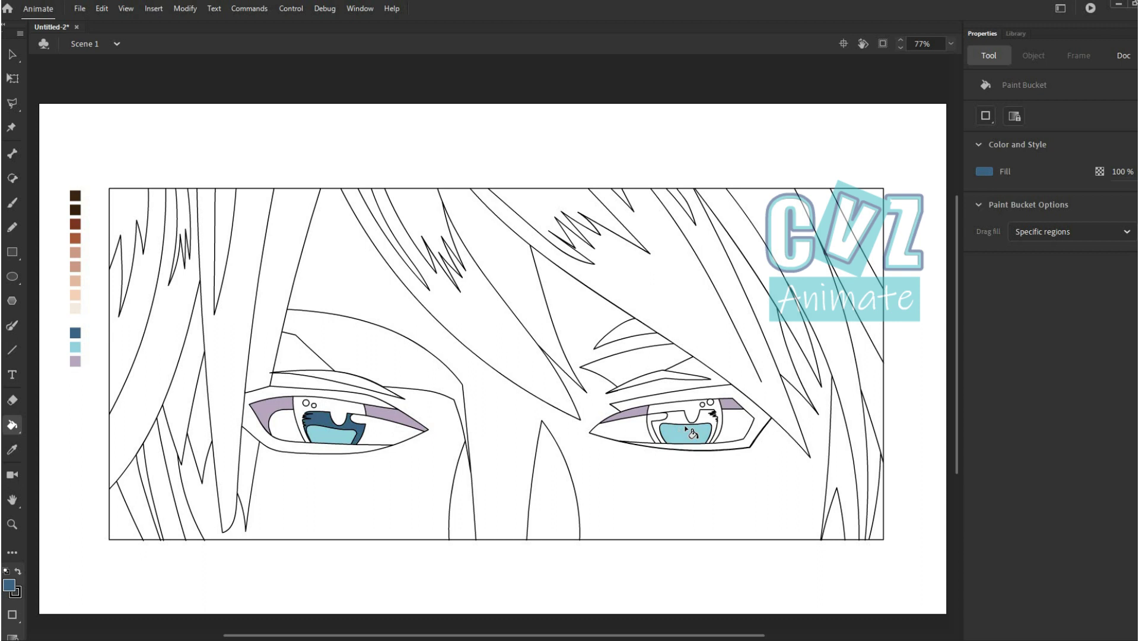
pyautogui.click(662, 422)
# Fill the pupil and outer iris areas of both eyes with the topmost dark brown swatch colour.
pyautogui.click(14, 586)
pyautogui.click(75, 195)
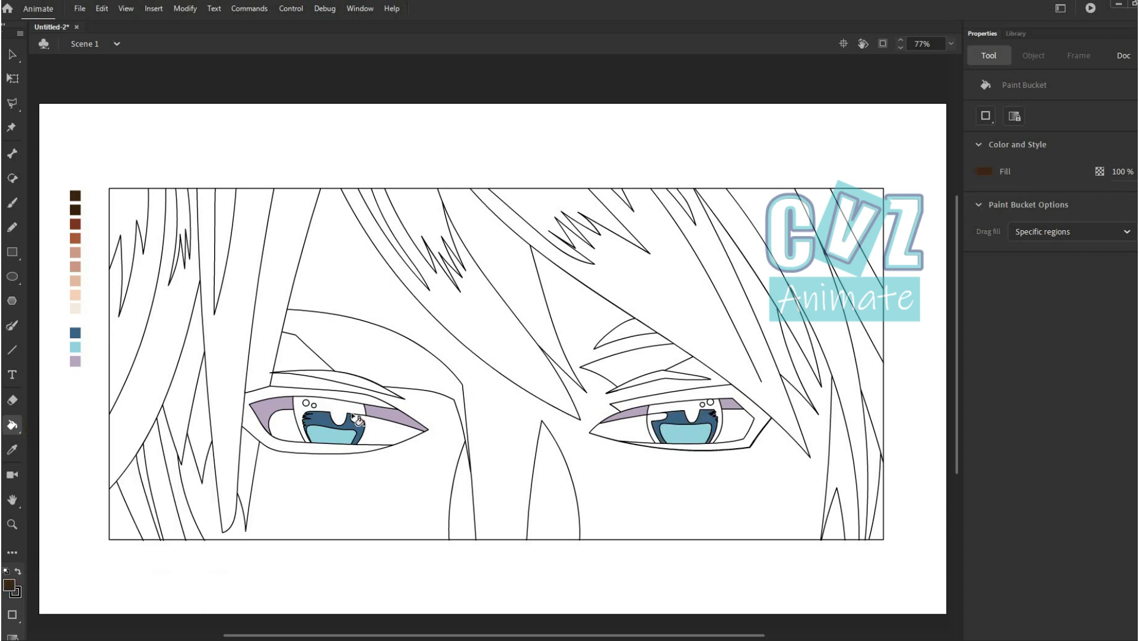
pyautogui.click(359, 420)
pyautogui.click(711, 417)
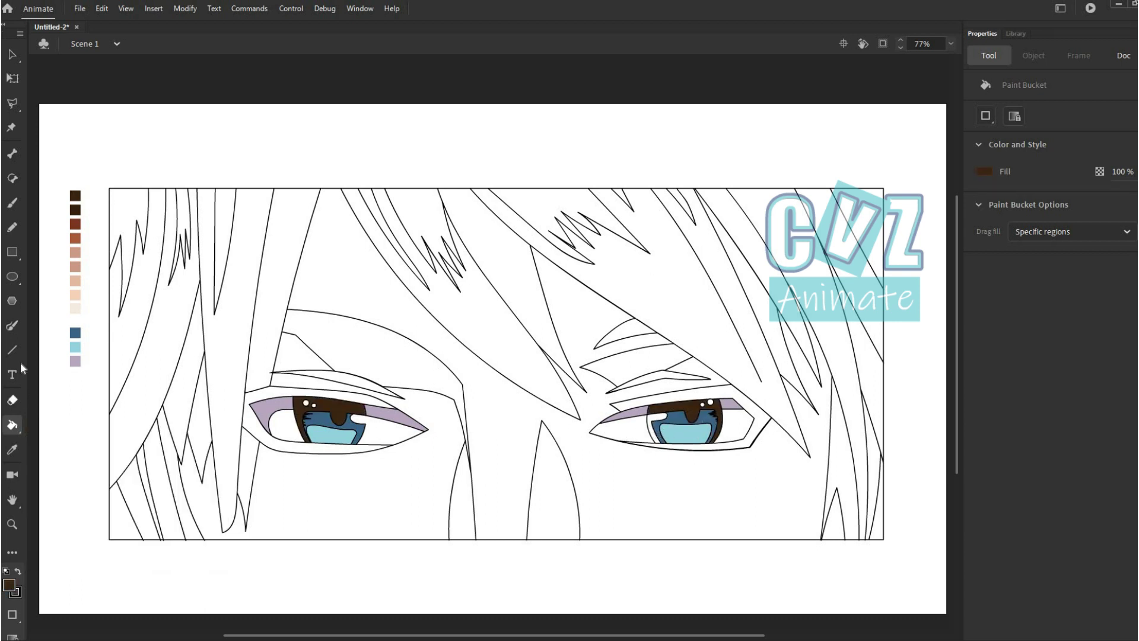
# Close the gap beside the right iris's highlight with a short brush line and fill the iris's inner edge dark brown.
pyautogui.scroll(5, 676, 427)
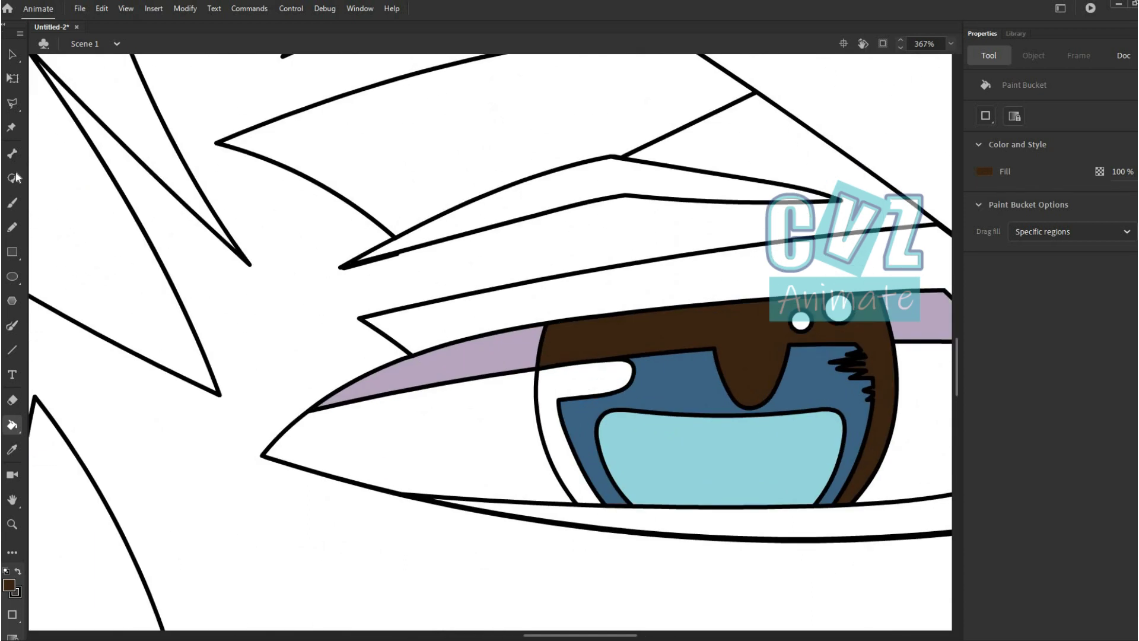
pyautogui.click(13, 325)
pyautogui.scroll(-3, 527, 381)
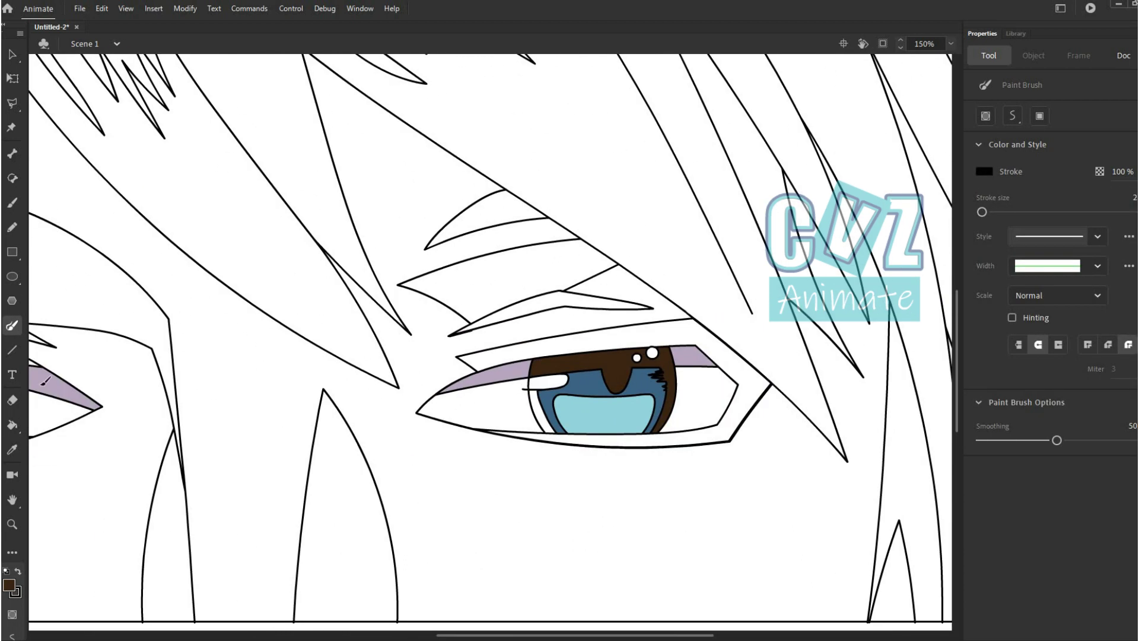
pyautogui.press('k')
# Delete the excess line end sticking out of the right iris's inner edge.
pyautogui.click(13, 55)
pyautogui.scroll(3, 546, 396)
pyautogui.click(511, 373)
pyautogui.press('Delete')
# Set the fill colour to white and fill the white areas and highlights of the eyes.
pyautogui.scroll(-5, 512, 373)
pyautogui.press('space')
pyautogui.moveTo(300, 415); pyautogui.dragTo(474, 386)
pyautogui.click(8, 586)
pyautogui.click(414, 407)
pyautogui.click(12, 425)
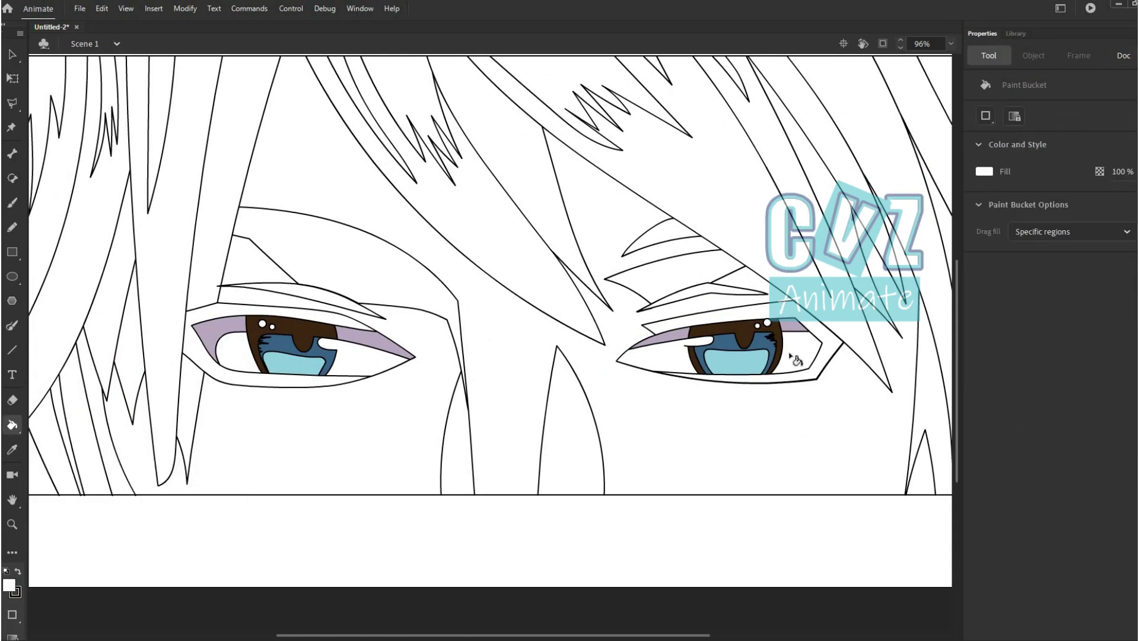
pyautogui.scroll(5, 765, 325)
pyautogui.click(766, 324)
pyautogui.click(736, 330)
pyautogui.scroll(-3, 597, 366)
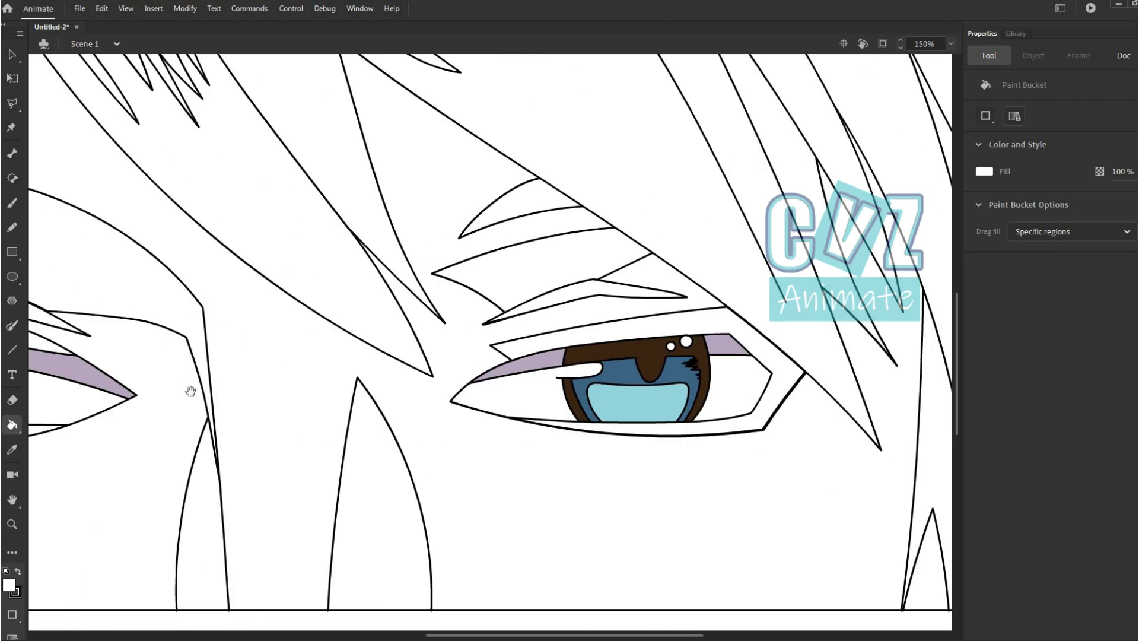
pyautogui.press('space')
pyautogui.moveTo(191, 391); pyautogui.dragTo(673, 407)
pyautogui.scroll(2, 375, 358)
pyautogui.scroll(-6, 429, 380)
pyautogui.press('space')
pyautogui.scroll(1, 498, 369)
pyautogui.moveTo(598, 368)
pyautogui.mouseDown()
pyautogui.moveTo(495, 370)
pyautogui.moveTo(517, 374)
pyautogui.moveTo(490, 381)
pyautogui.mouseUp()
pyautogui.press('space')
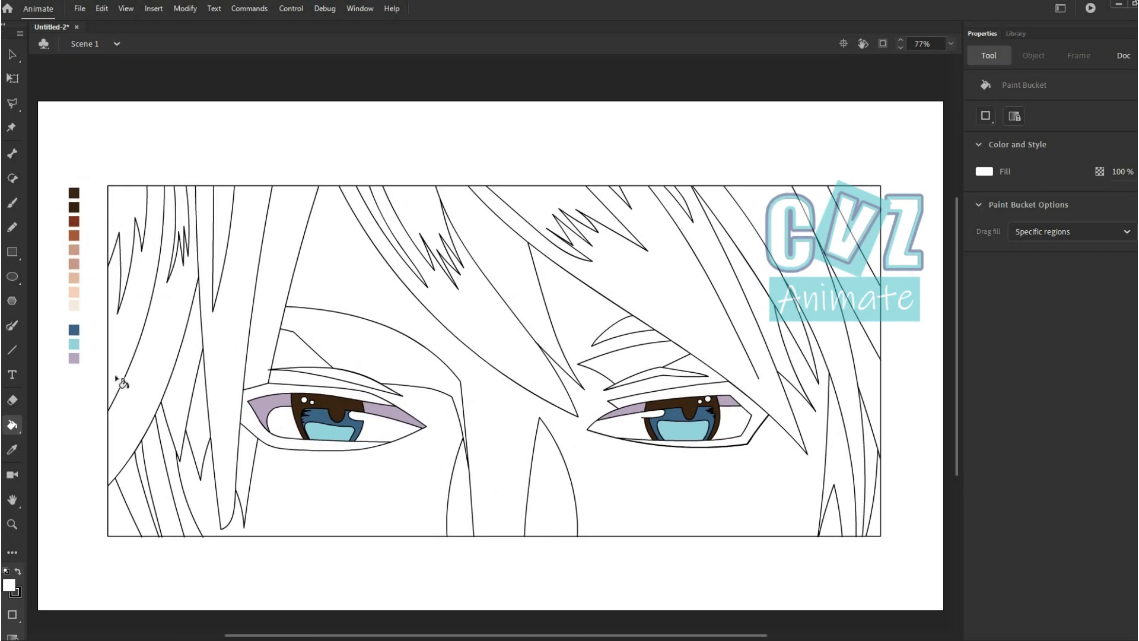
# Fill the eye outlines, the lid creases and the small right eyebrow with the second dark brown swatch colour.
pyautogui.click(9, 585)
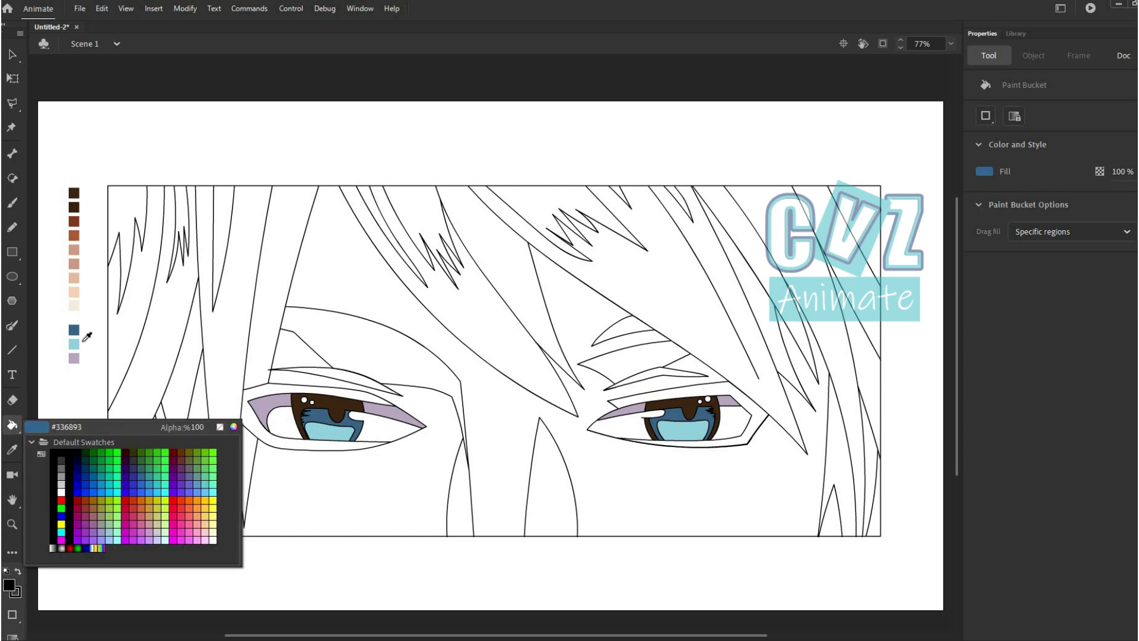
pyautogui.click(73, 207)
pyautogui.click(271, 389)
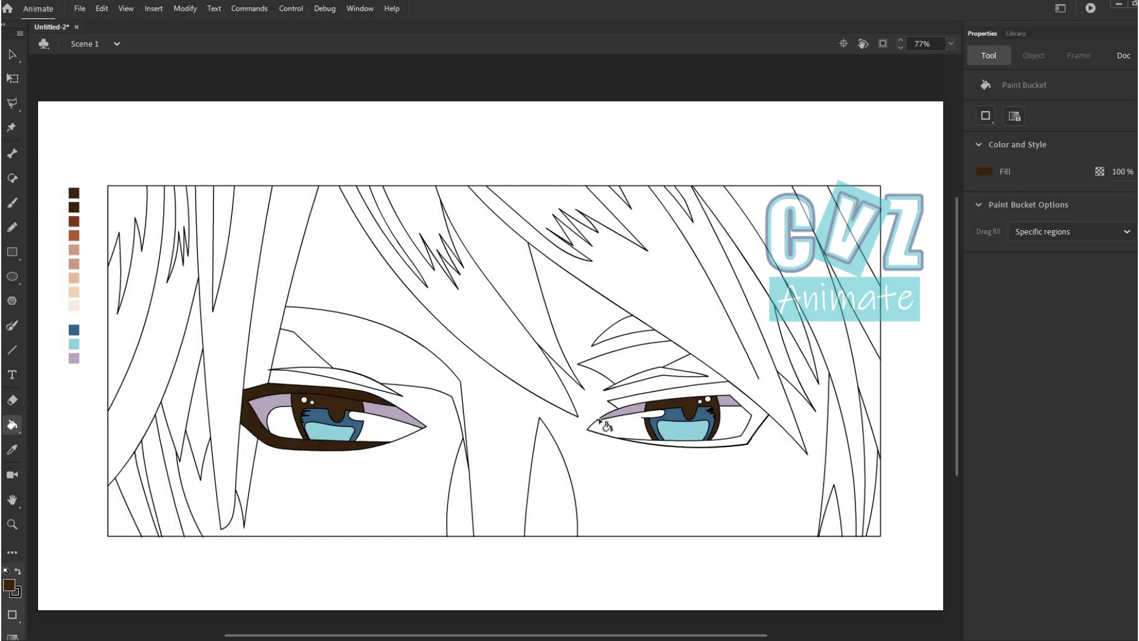
pyautogui.click(704, 396)
pyautogui.click(356, 387)
pyautogui.click(653, 376)
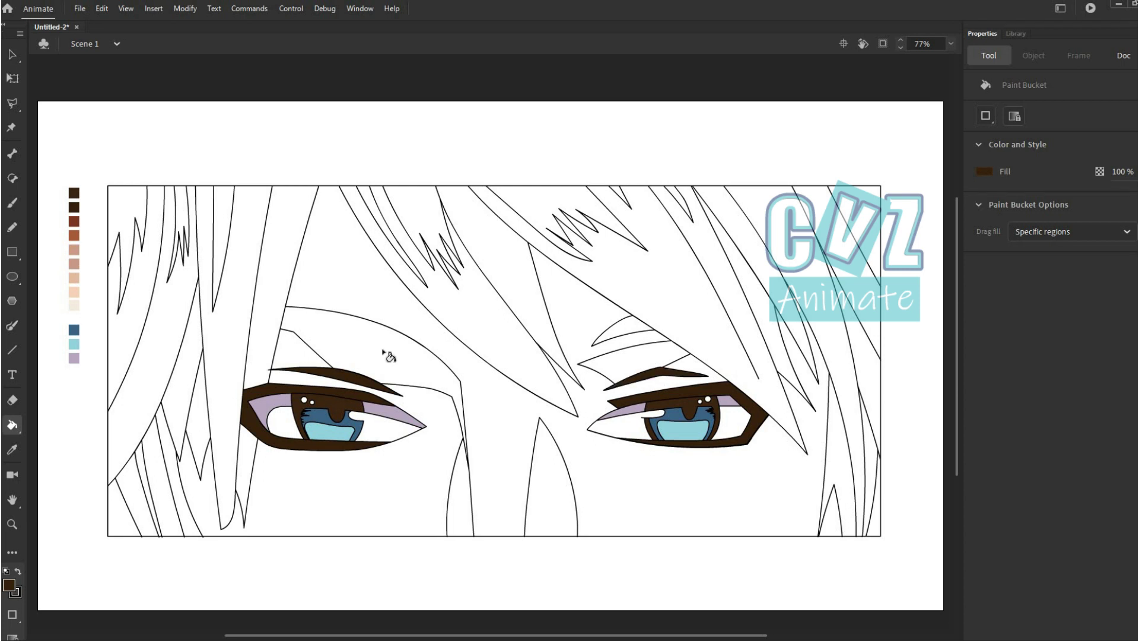
pyautogui.click(633, 327)
pyautogui.click(12, 351)
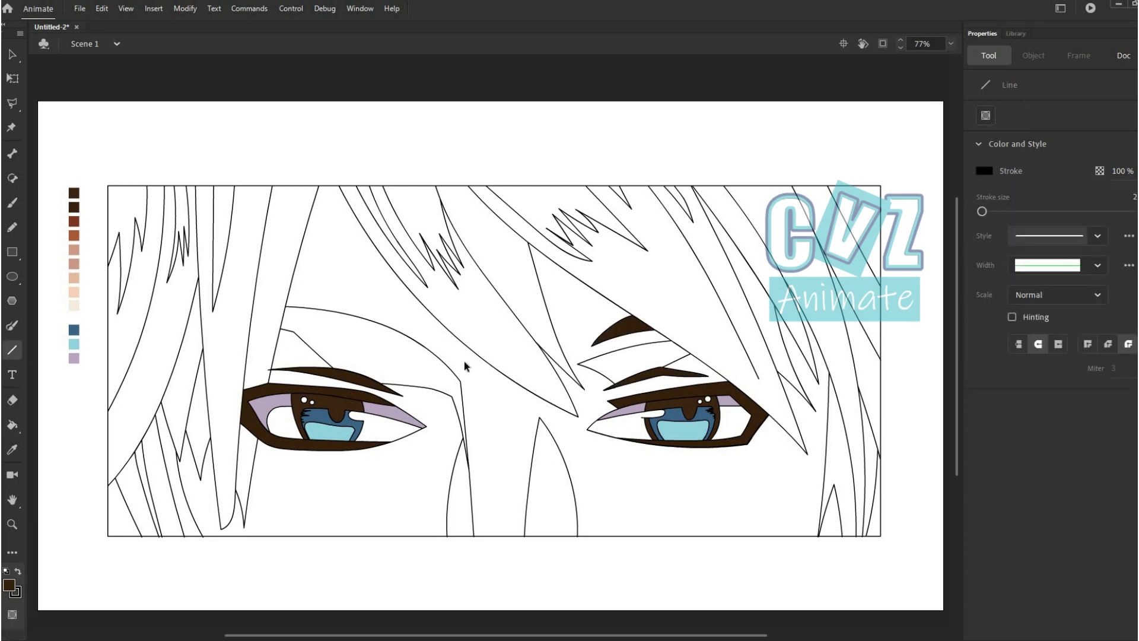
pyautogui.scroll(1, 460, 362)
pyautogui.scroll(2, 255, 279)
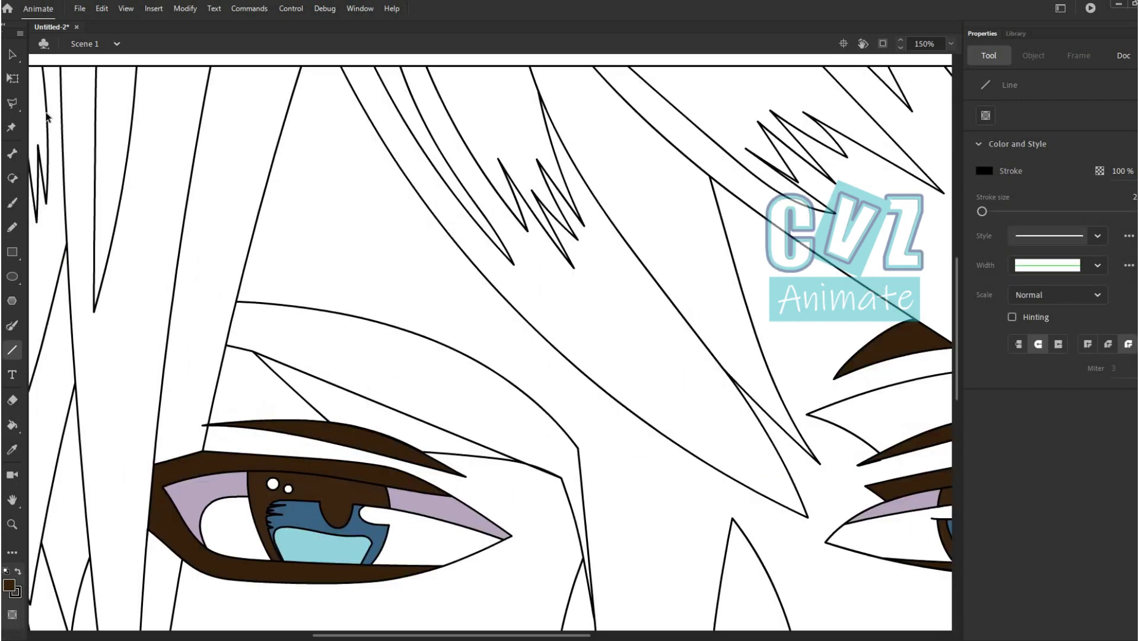
pyautogui.click(13, 57)
# Brush in the missing lower edge of the left eyebrow and fill the brow dark brown.
pyautogui.click(12, 325)
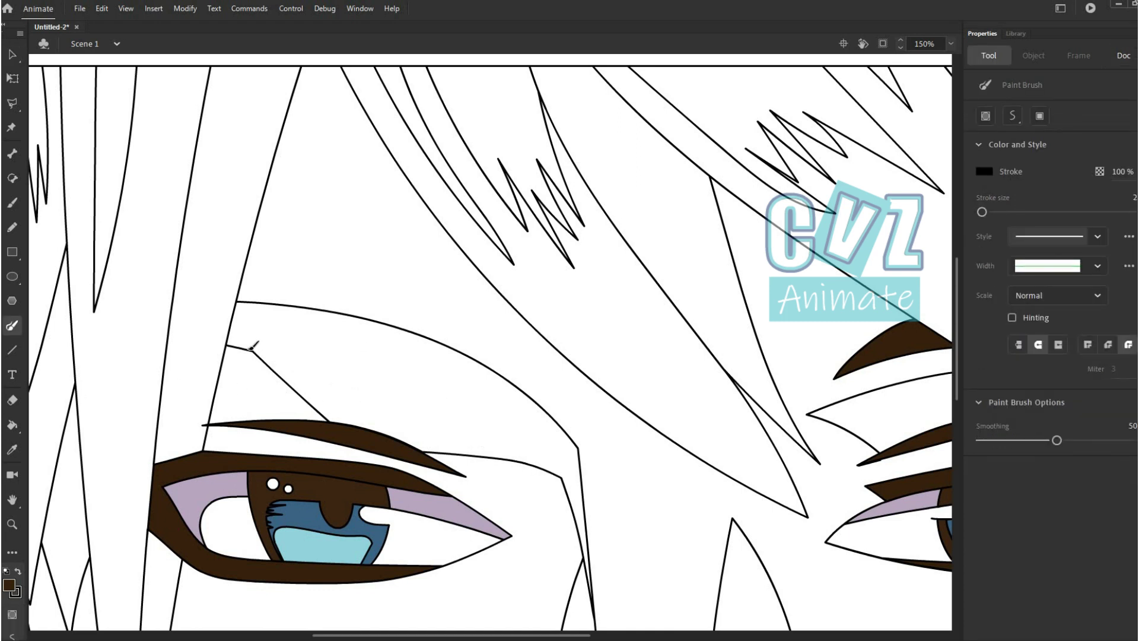
pyautogui.scroll(-5, 583, 475)
pyautogui.moveTo(565, 482)
pyautogui.mouseDown()
pyautogui.moveTo(582, 474)
pyautogui.moveTo(572, 417)
pyautogui.moveTo(514, 405)
pyautogui.mouseUp()
pyautogui.scroll(2, 385, 466)
pyautogui.click(12, 425)
pyautogui.click(383, 344)
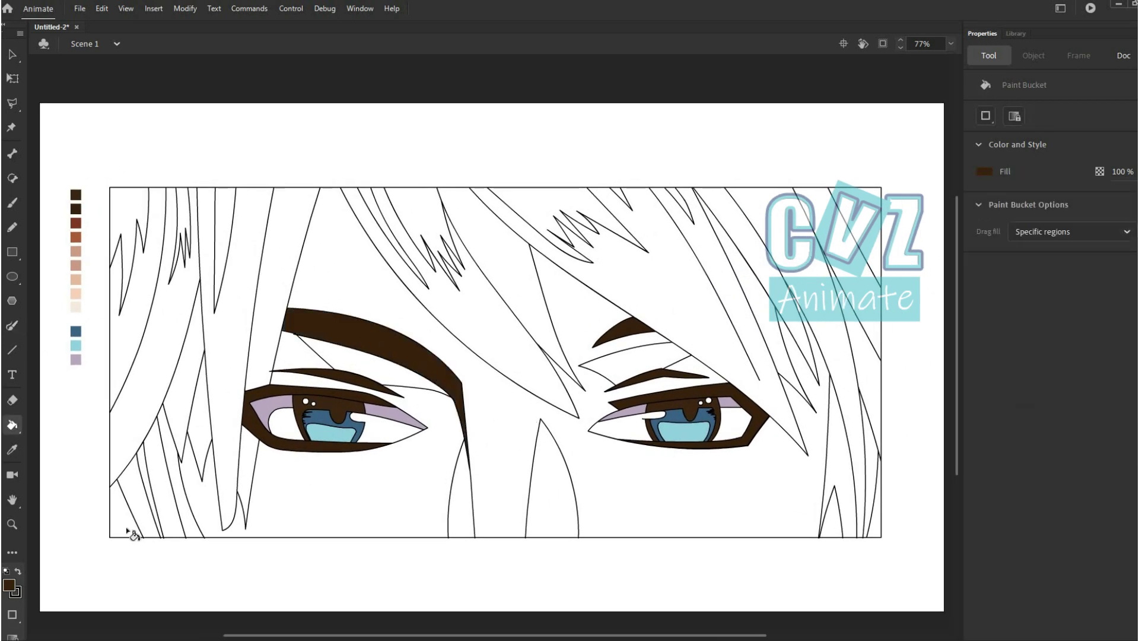
# Fill the hair locks on the left and the bangs over the forehead with the reddish-brown swatch colour.
pyautogui.click(13, 590)
pyautogui.click(75, 222)
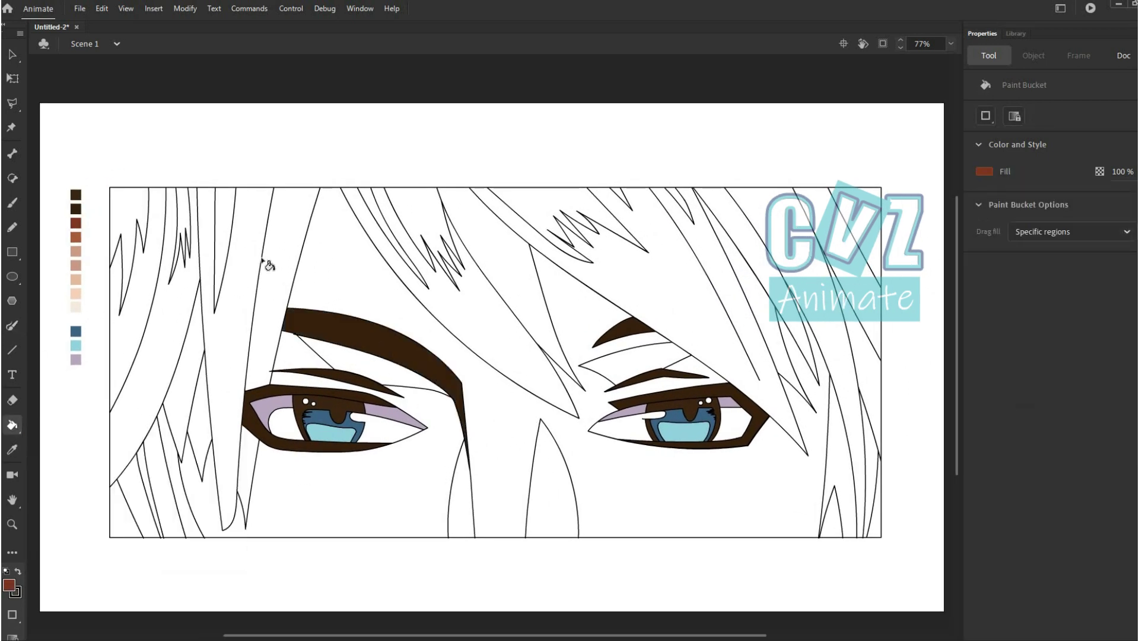
pyautogui.click(144, 329)
pyautogui.click(194, 362)
pyautogui.click(197, 363)
pyautogui.click(235, 345)
pyautogui.click(505, 325)
pyautogui.click(665, 308)
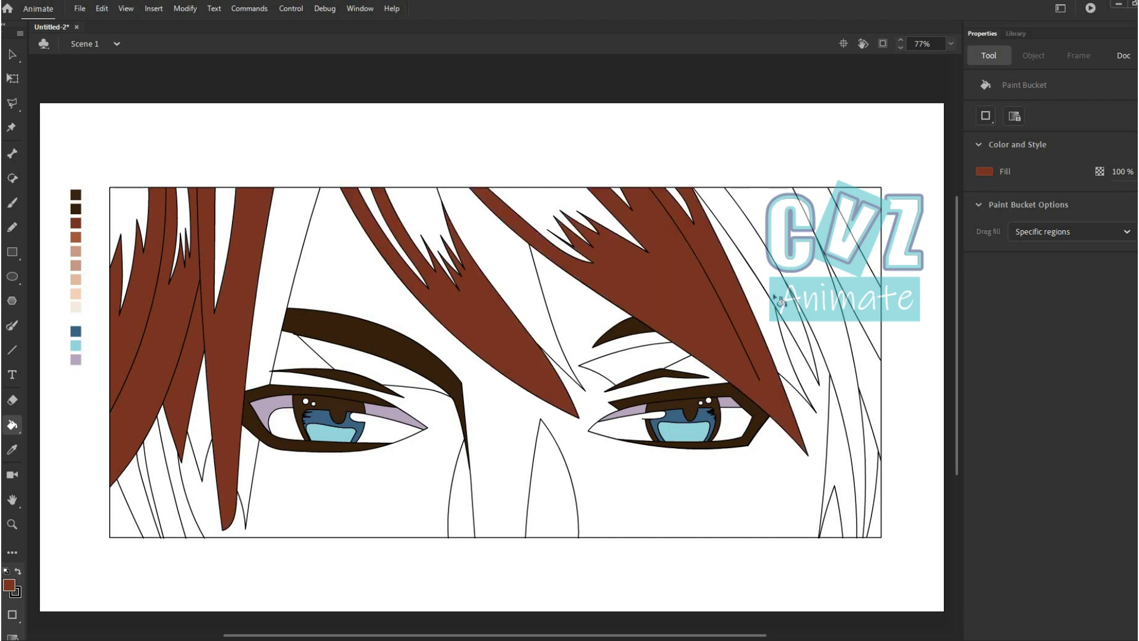
# Fill the remaining hair locks along the right frame edge with the same reddish brown.
pyautogui.click(777, 289)
pyautogui.click(810, 285)
pyautogui.click(856, 273)
pyautogui.click(876, 223)
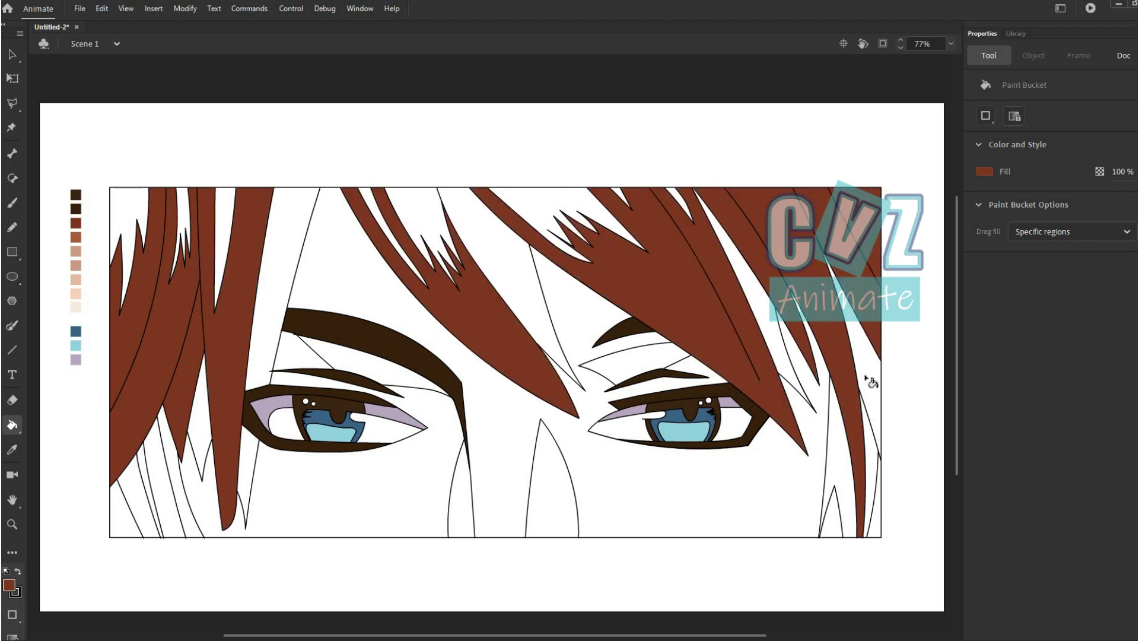
pyautogui.click(865, 378)
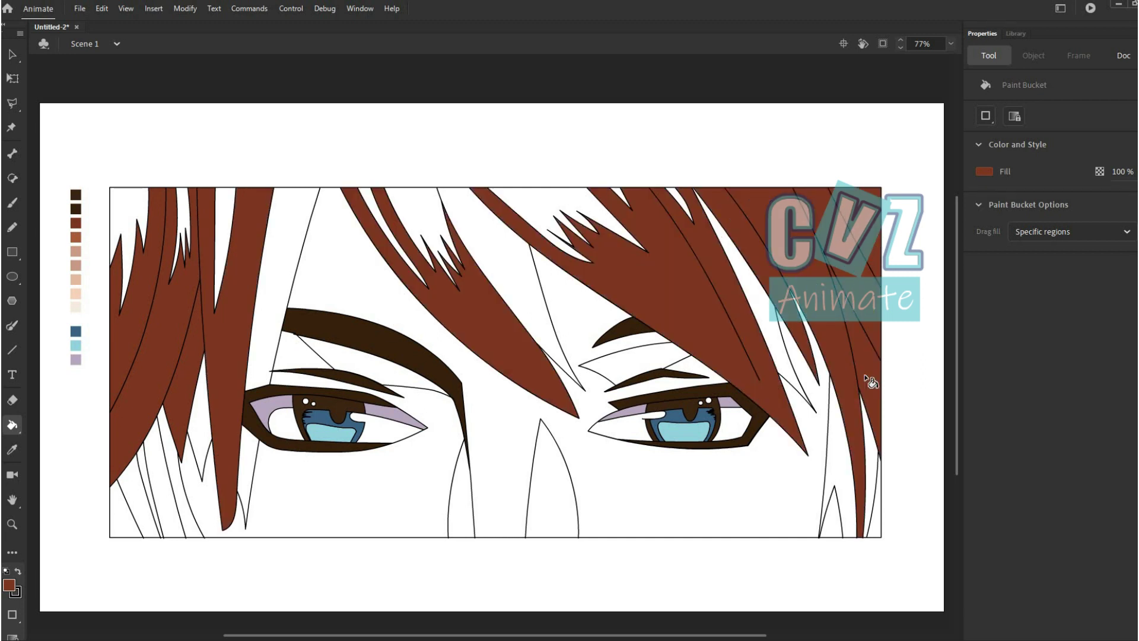
# Fill the jagged hair highlights along the top of the frame with the orange-brown swatch colour.
pyautogui.click(8, 586)
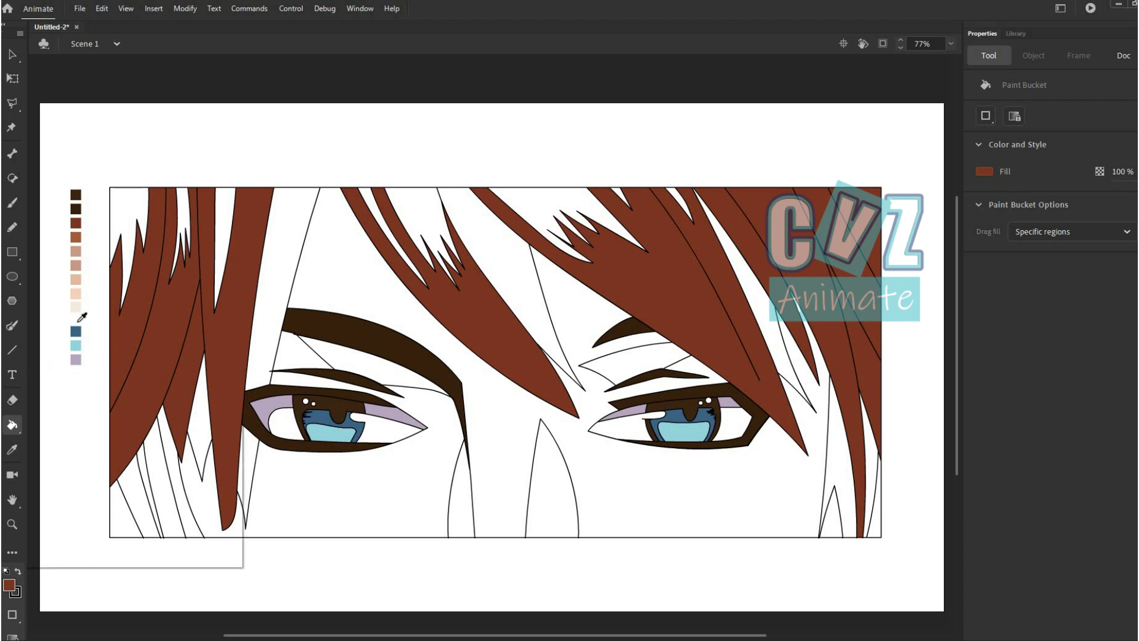
pyautogui.click(82, 233)
pyautogui.click(145, 208)
pyautogui.click(189, 215)
pyautogui.click(228, 205)
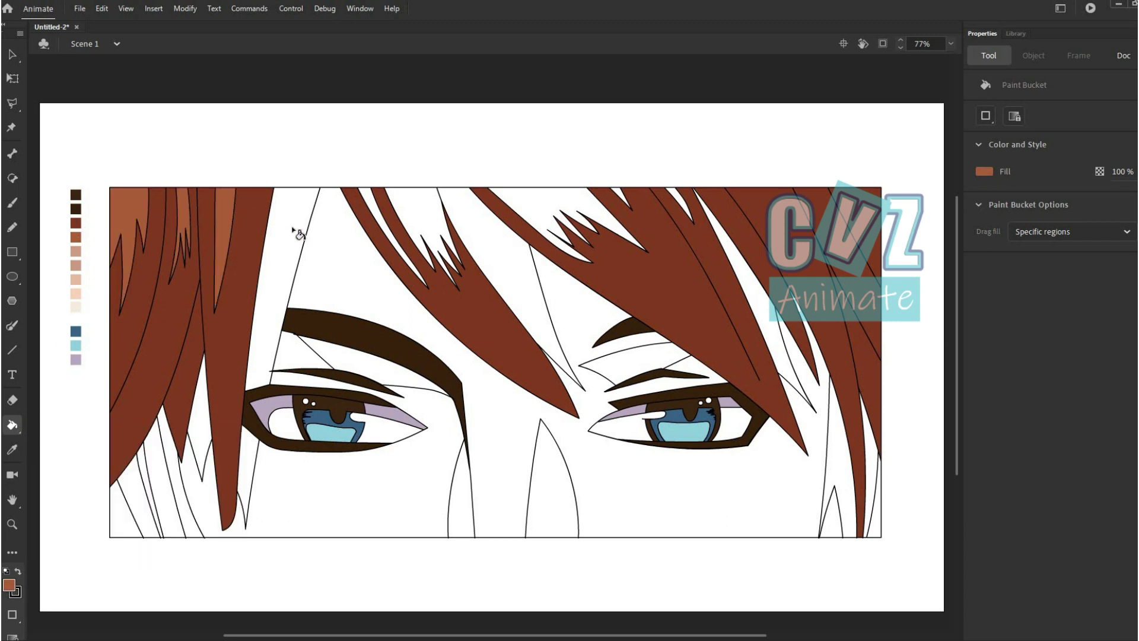
pyautogui.click(382, 201)
pyautogui.click(413, 200)
pyautogui.click(599, 193)
pyautogui.click(677, 197)
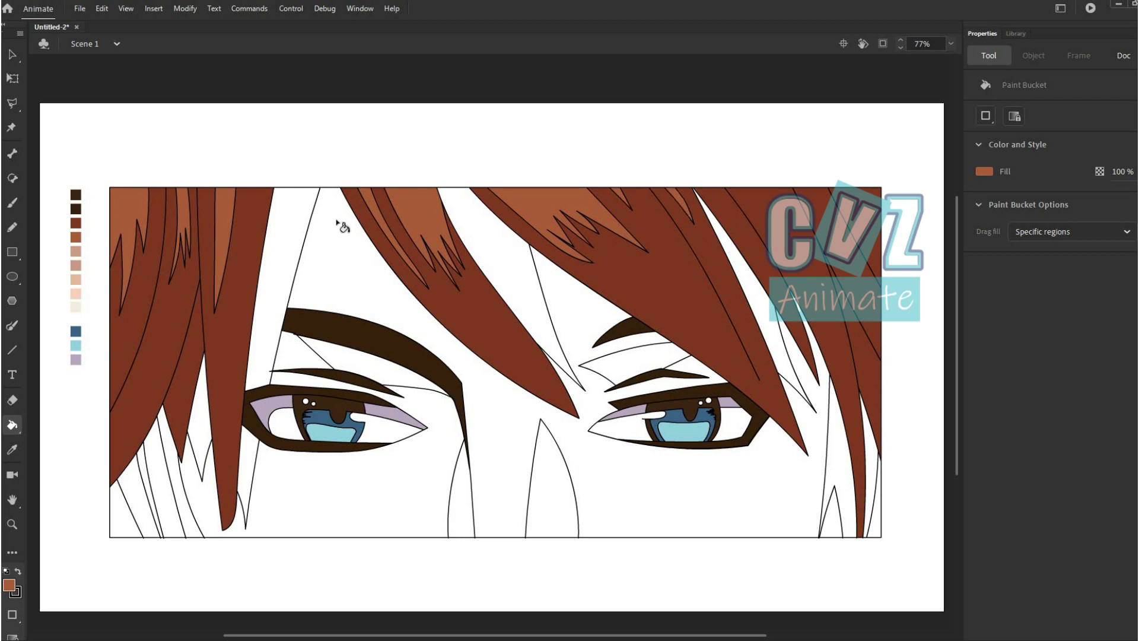
# Fill the shadows cast by the hair locks on the face with the pinkish-beige swatch colour.
pyautogui.click(9, 585)
pyautogui.click(76, 266)
pyautogui.click(267, 328)
pyautogui.click(206, 425)
pyautogui.click(507, 267)
pyautogui.click(736, 284)
pyautogui.click(874, 465)
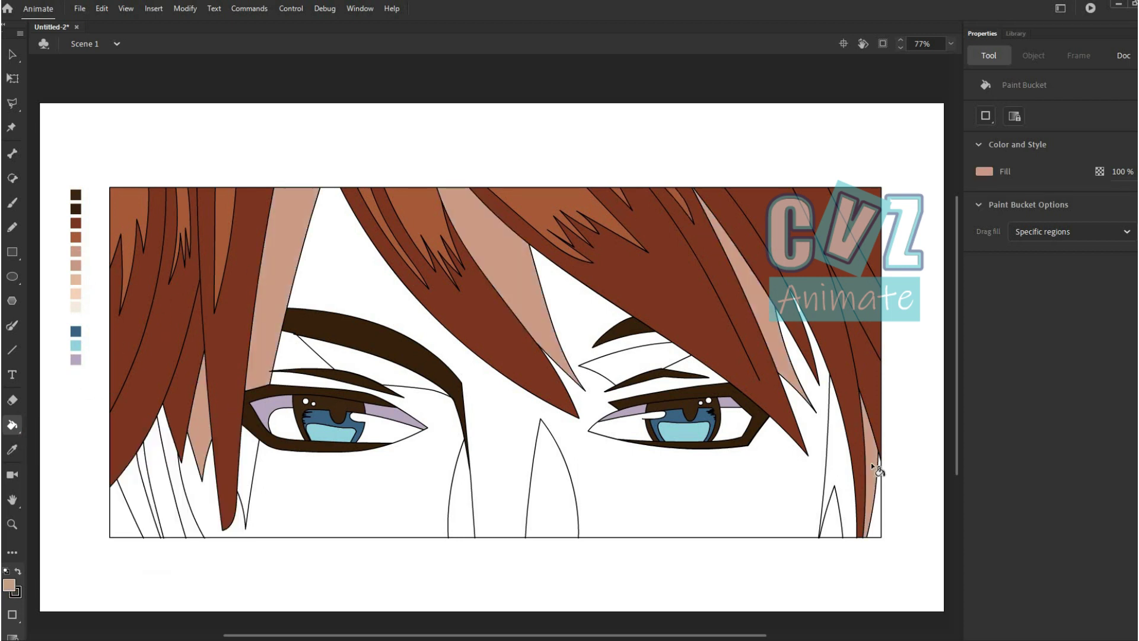
pyautogui.click(252, 462)
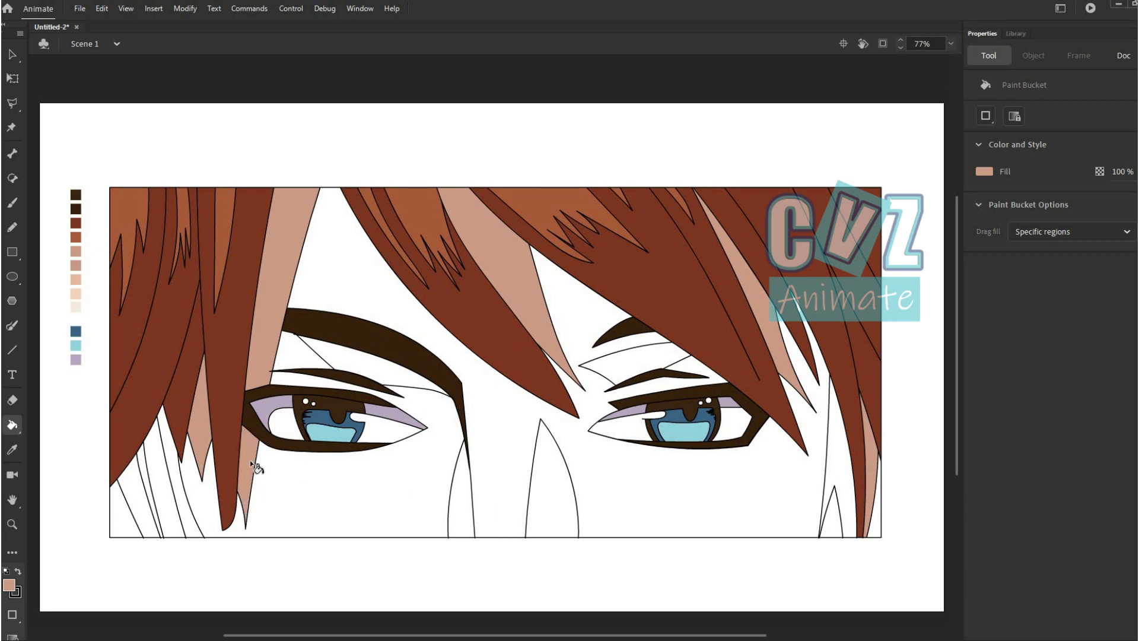
# Fill the eyelid shadow areas beneath both eyebrows with the pinkish-beige swatch colour.
pyautogui.click(9, 586)
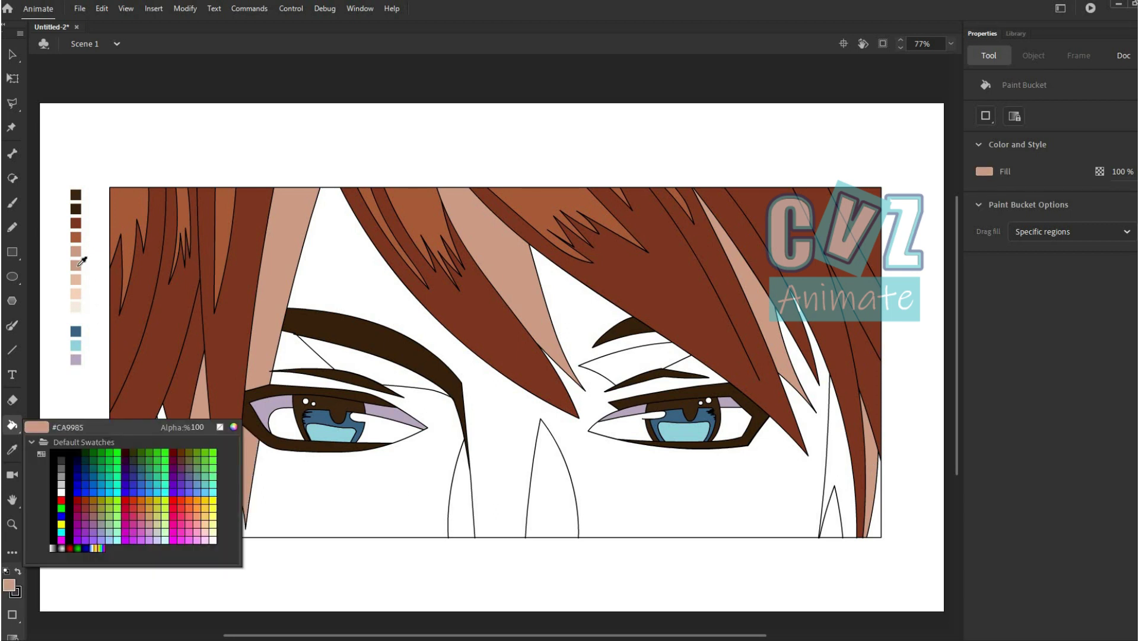
pyautogui.click(75, 265)
pyautogui.click(363, 362)
pyautogui.click(635, 361)
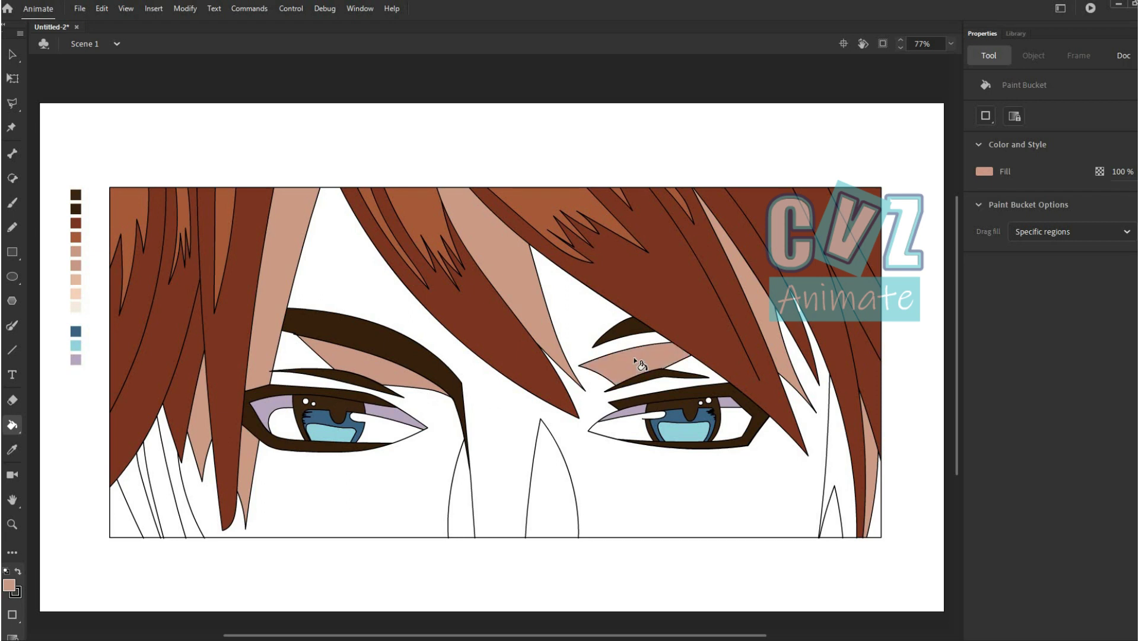
# Fill the shadow shape beside the nose with the tan swatch and the nose bridge shape with the cream swatch.
pyautogui.click(9, 586)
pyautogui.click(75, 279)
pyautogui.click(454, 514)
pyautogui.click(9, 585)
pyautogui.click(75, 307)
pyautogui.click(552, 500)
# Fill the shadow shape beside the nose with the light peach swatch colour #F6D2B7.
pyautogui.click(9, 585)
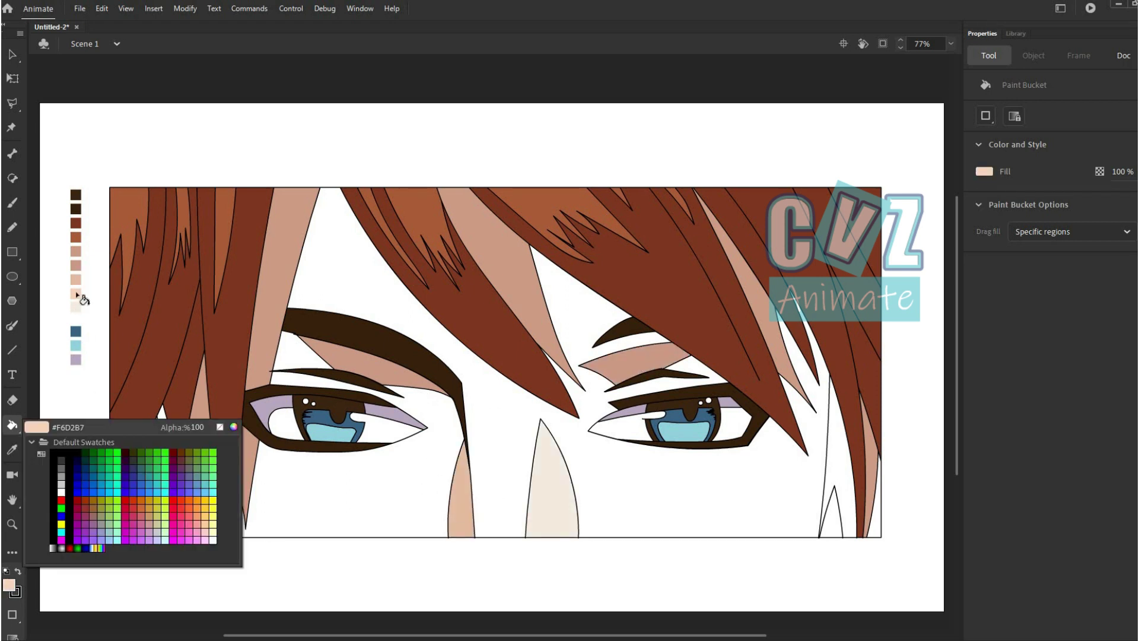
pyautogui.click(76, 294)
pyautogui.click(461, 505)
# Fill the inner hair strands at the lower left and lower right of the face with the eyebrow's dark brown.
pyautogui.click(404, 355)
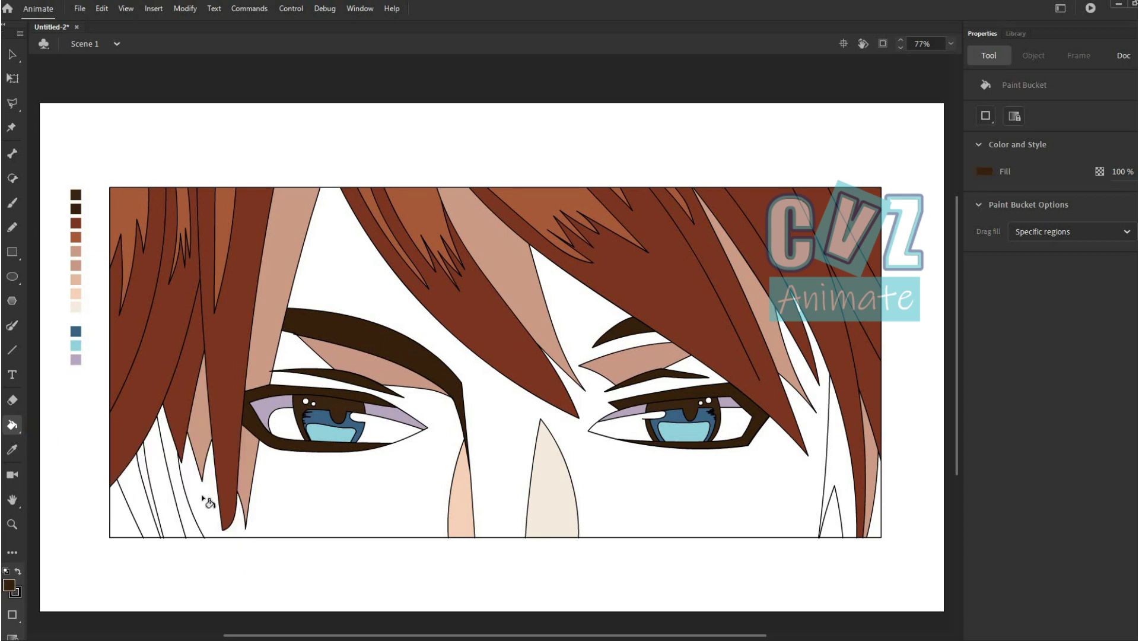
pyautogui.click(845, 482)
pyautogui.click(186, 511)
# Fill the face skin areas with the cream swatch colour and the nose bridge highlight with white.
pyautogui.click(9, 585)
pyautogui.click(75, 307)
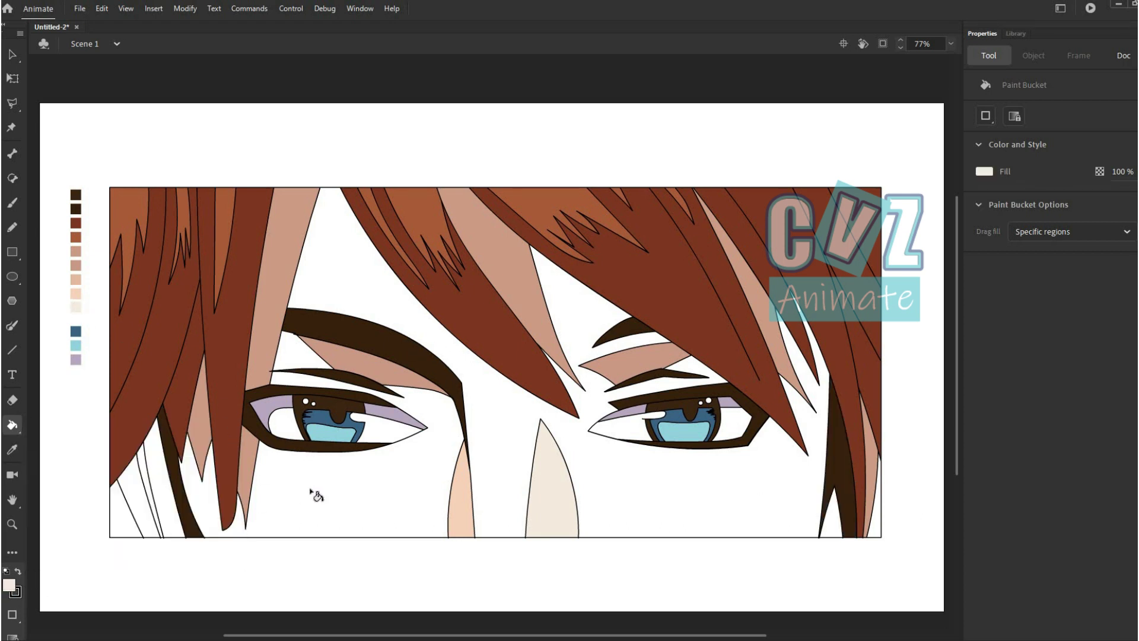
pyautogui.click(358, 502)
pyautogui.click(633, 501)
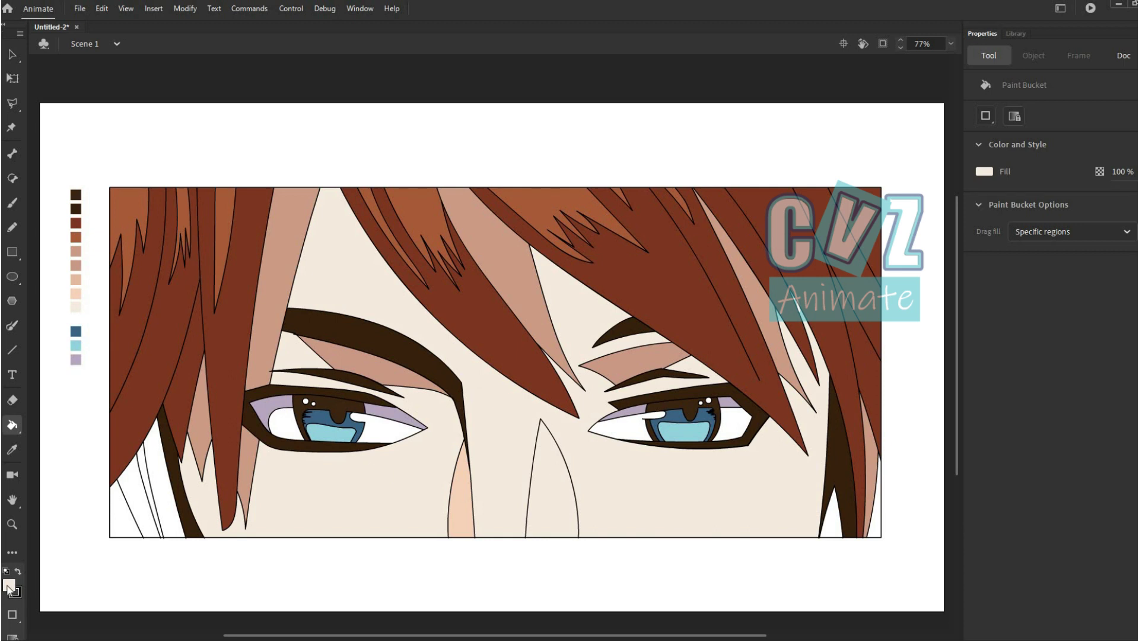
pyautogui.click(9, 585)
pyautogui.click(82, 320)
pyautogui.click(542, 501)
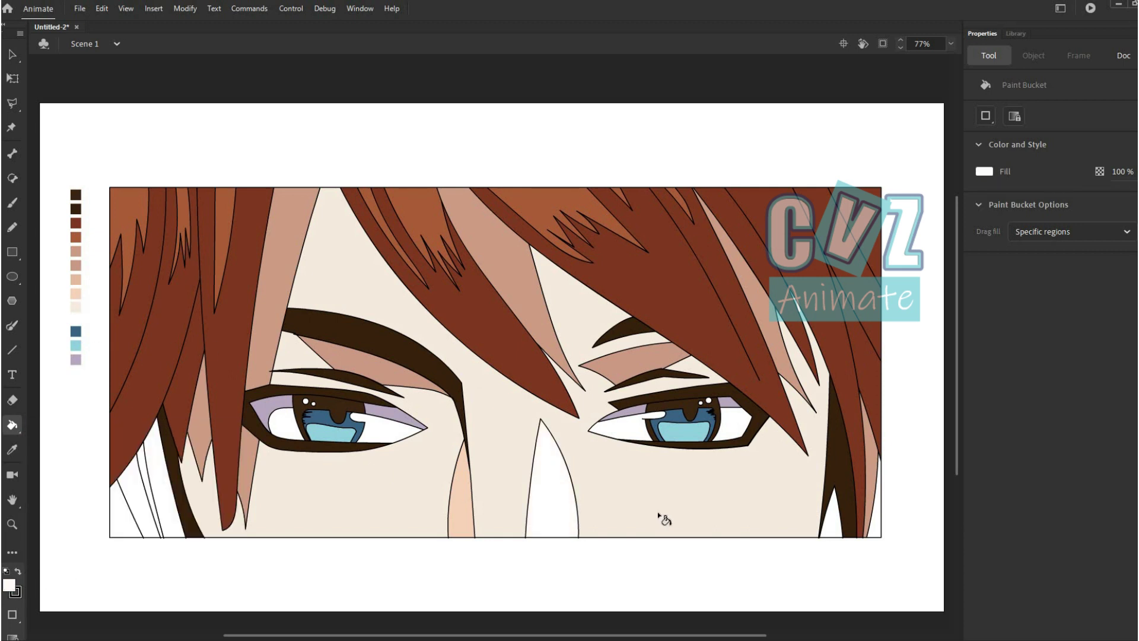
# Fill thin strands at the lower left of the frame with the pinkish-beige swatch, the skin cream and the eyebrow's dark brown.
pyautogui.click(9, 586)
pyautogui.click(75, 265)
pyautogui.click(149, 490)
pyautogui.click(364, 490)
pyautogui.click(147, 507)
pyautogui.click(9, 586)
pyautogui.click(363, 331)
pyautogui.click(147, 473)
# Fill two more lower-left strands with colours sampled from the face shadow and the skin below the left eye.
pyautogui.click(10, 587)
pyautogui.click(261, 366)
pyautogui.click(164, 486)
pyautogui.click(10, 587)
pyautogui.click(342, 456)
pyautogui.click(119, 518)
# Fill the remaining lower-left strand and the triangular gap in the lower-right hair with the pinkish-beige swatch colour.
pyautogui.click(9, 586)
pyautogui.click(75, 266)
pyautogui.click(131, 510)
pyautogui.click(831, 517)
# Fill the sliver at the lower-right edge of the frame with the cream swatch colour.
pyautogui.click(9, 586)
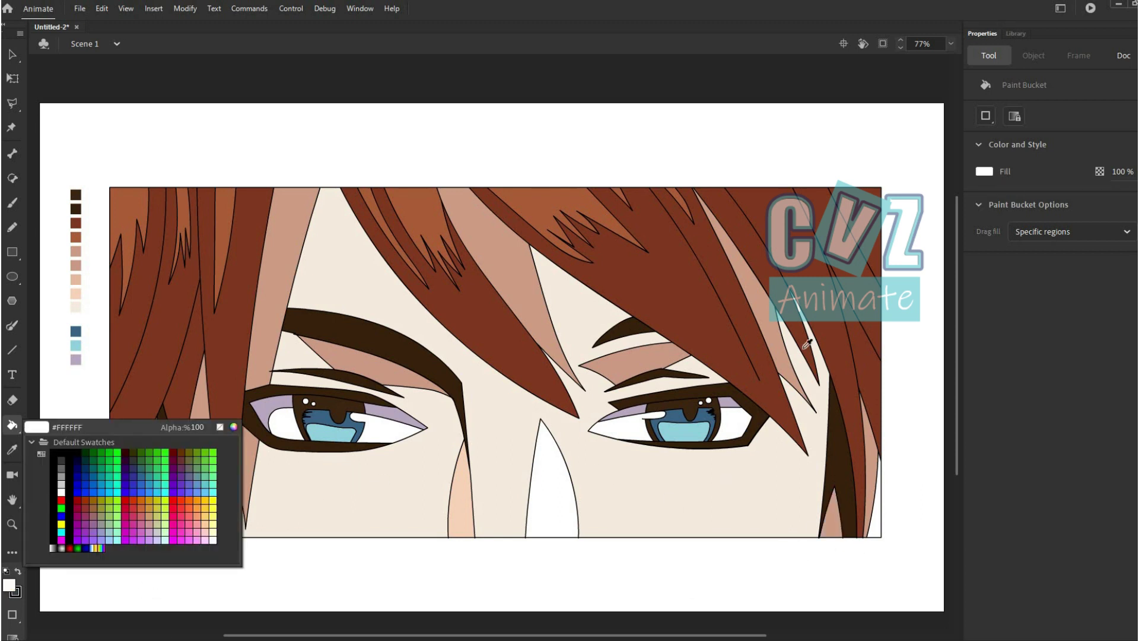
pyautogui.click(75, 307)
pyautogui.click(873, 530)
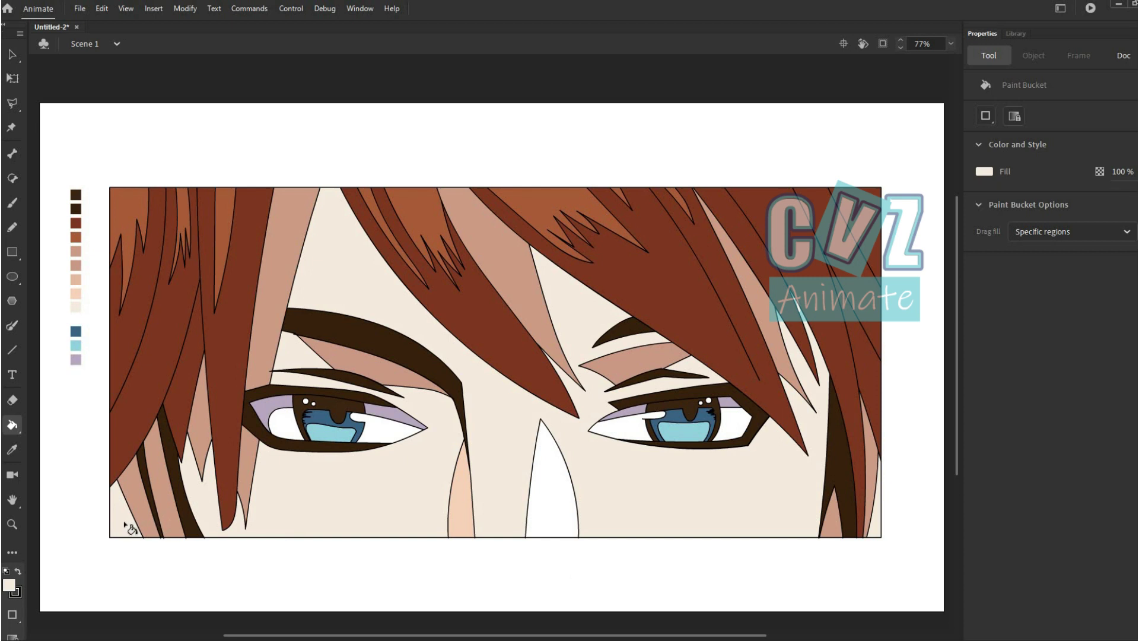
pyautogui.click(547, 493)
pyautogui.hotkey('ctrl', 'z')
# Delete the outlines around the nose bridge highlight, the peach patch beside the nose and the shadow under the left eyebrow.
pyautogui.click(12, 55)
pyautogui.hotkey('ctrl', 'a')
pyautogui.click(576, 580)
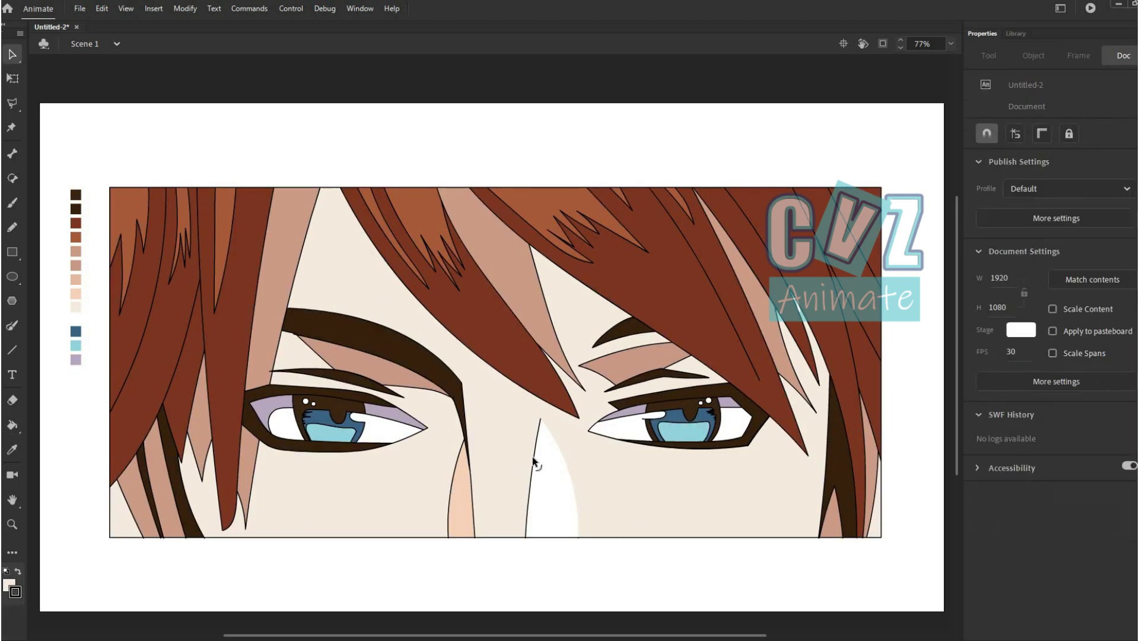
pyautogui.click(452, 488)
pyautogui.press('Delete')
pyautogui.click(401, 386)
pyautogui.press('Delete')
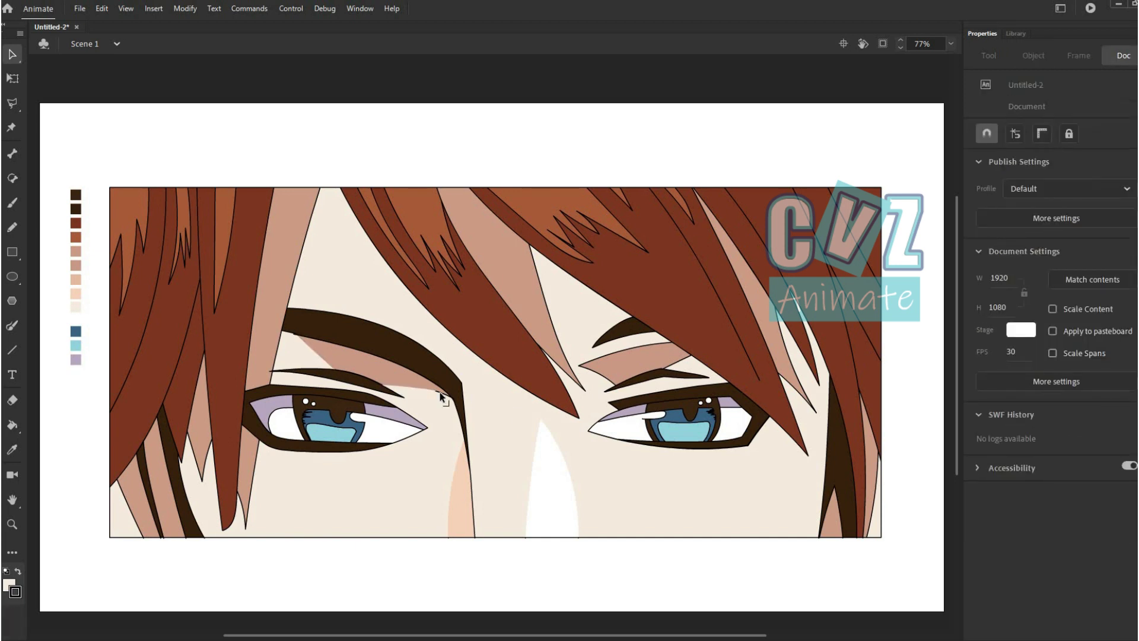
# Delete the outlines around the right eyelid shadow and the forehead shadow beside the central bangs.
pyautogui.click(600, 356)
pyautogui.press('Delete')
pyautogui.click(685, 359)
pyautogui.press('Delete')
pyautogui.click(571, 367)
pyautogui.press('Delete')
pyautogui.click(535, 268)
pyautogui.press('Delete')
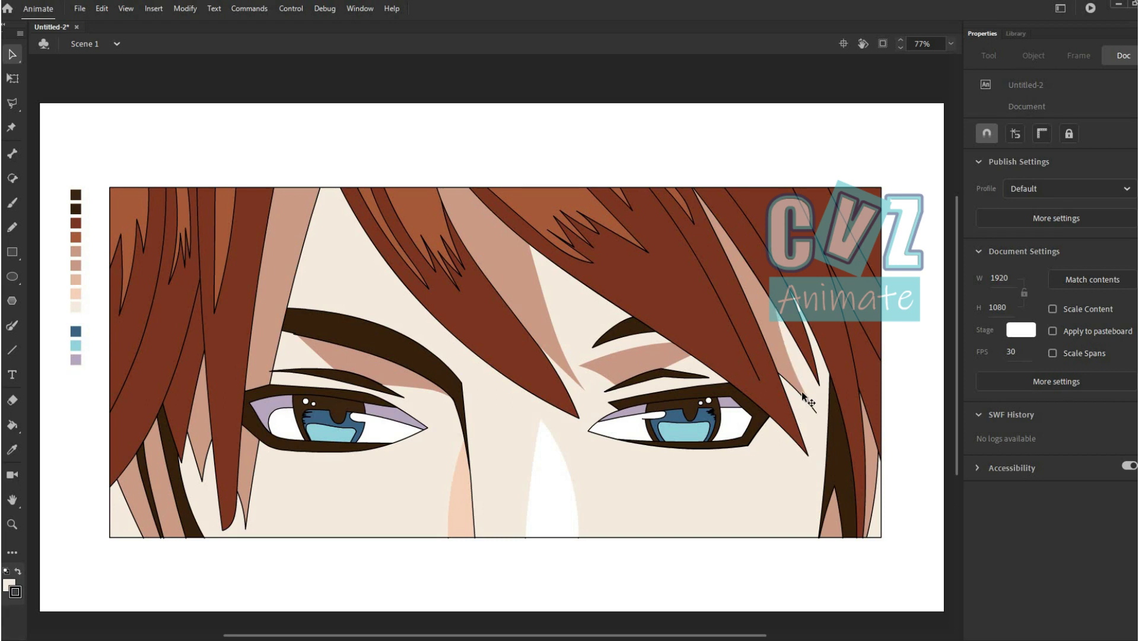
# Delete the outlines of the skin shadows cast by the left hair strands.
pyautogui.click(279, 347)
pyautogui.press('Delete')
pyautogui.click(256, 454)
pyautogui.press('Delete')
pyautogui.click(242, 511)
pyautogui.press('Delete')
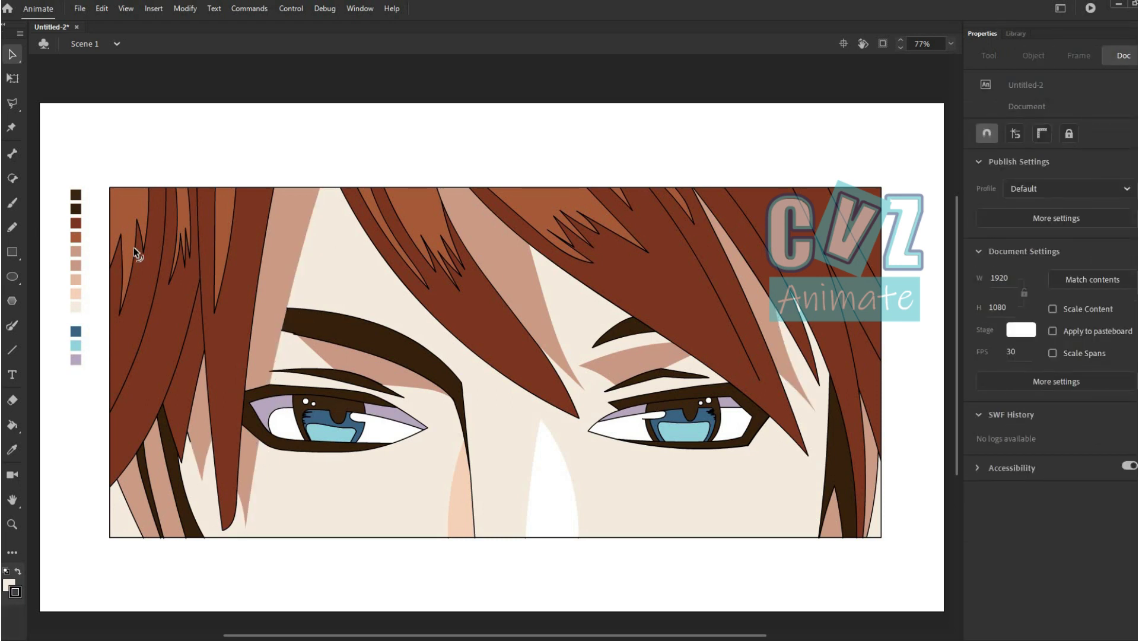
# Delete the outlines around the orange-brown highlights in the left hair section.
pyautogui.click(120, 251)
pyautogui.press('Delete')
pyautogui.click(123, 252)
pyautogui.press('Delete')
pyautogui.click(183, 241)
pyautogui.press('Delete')
# Delete the outlines around the orange-brown highlights in the central and right bangs.
pyautogui.click(383, 230)
pyautogui.press('Delete')
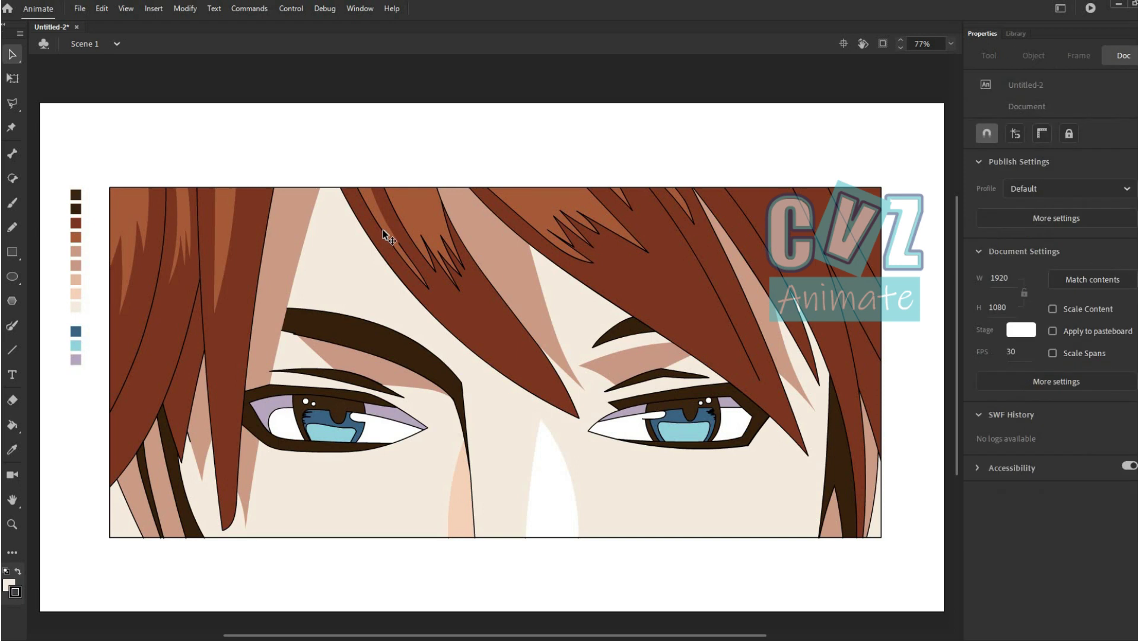
pyautogui.click(410, 237)
pyautogui.press('Delete')
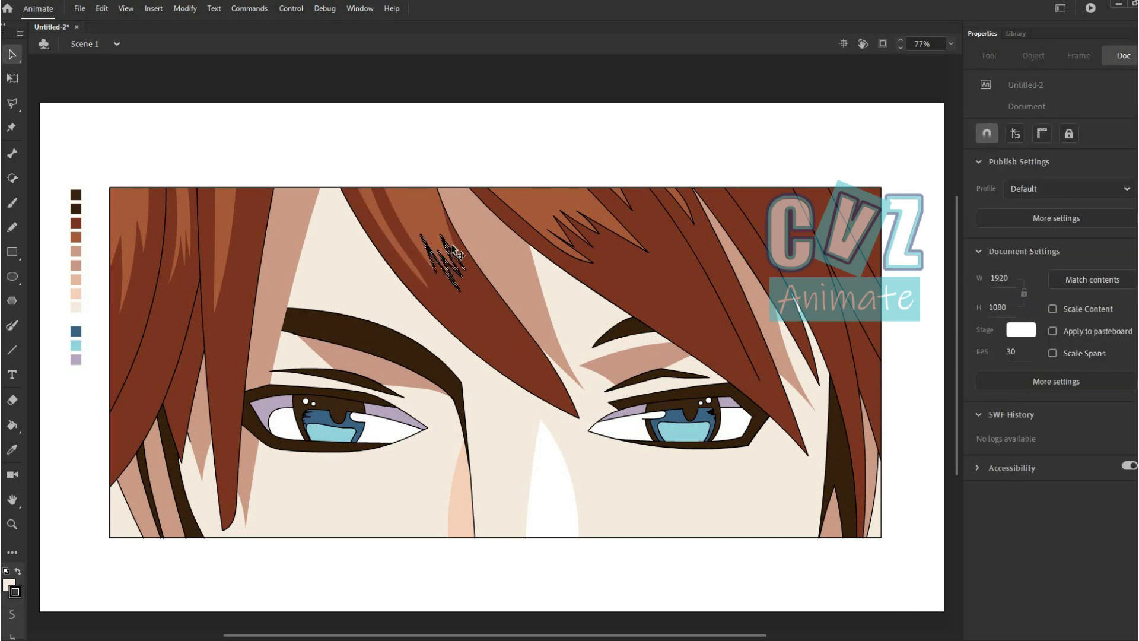
pyautogui.click(617, 230)
pyautogui.press('Delete')
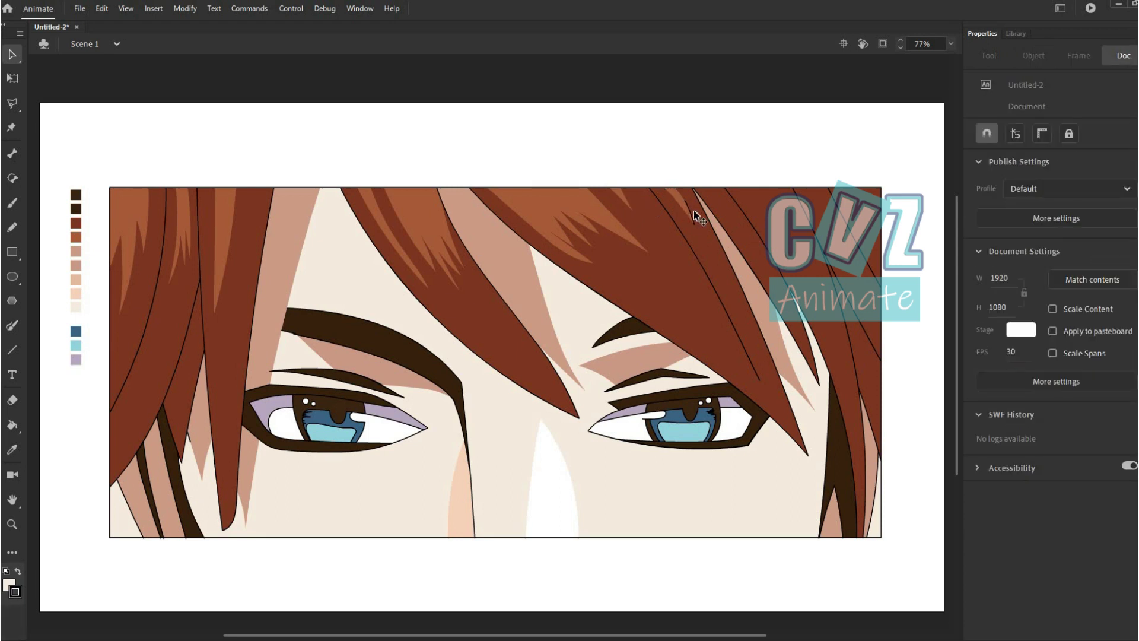
pyautogui.click(692, 210)
pyautogui.press('Delete')
# Delete the black outlines around the right eye's lash line and eye white.
pyautogui.click(609, 440)
pyautogui.click(908, 460)
pyautogui.click(720, 392)
pyautogui.press('Delete')
pyautogui.doubleClick(684, 449)
pyautogui.click(920, 427)
pyautogui.click(763, 425)
pyautogui.press('Delete')
pyautogui.click(736, 452)
pyautogui.press('Delete')
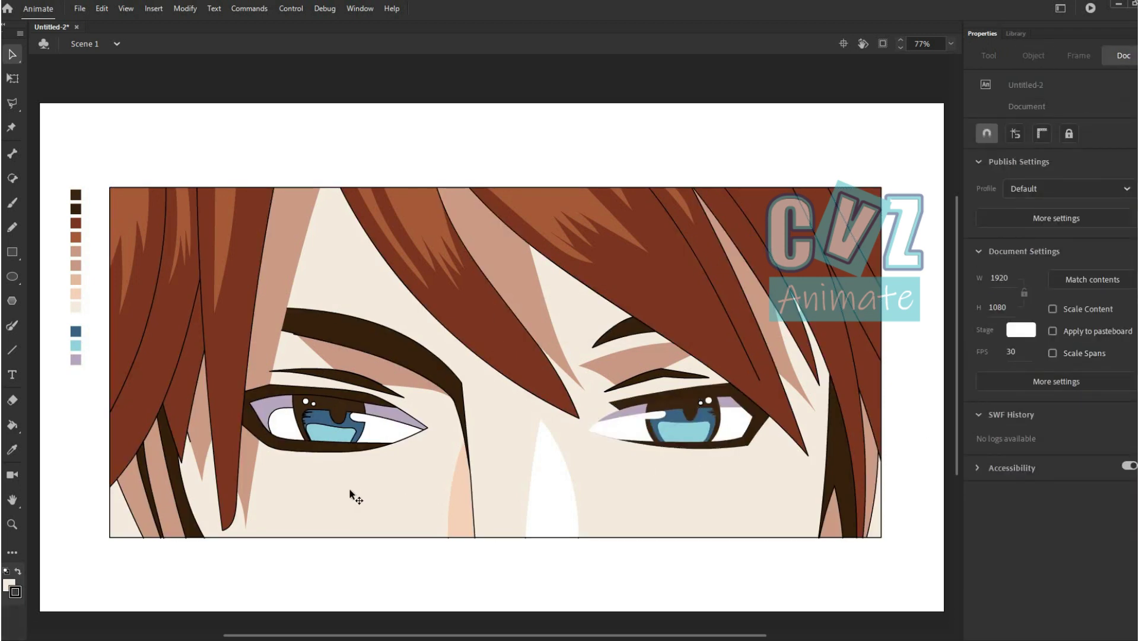
# Delete the black outlines around the left eye's lash line and eye white.
pyautogui.click(256, 388)
pyautogui.press('Delete')
pyautogui.click(250, 432)
pyautogui.press('Delete')
pyautogui.click(392, 440)
pyautogui.press('Delete')
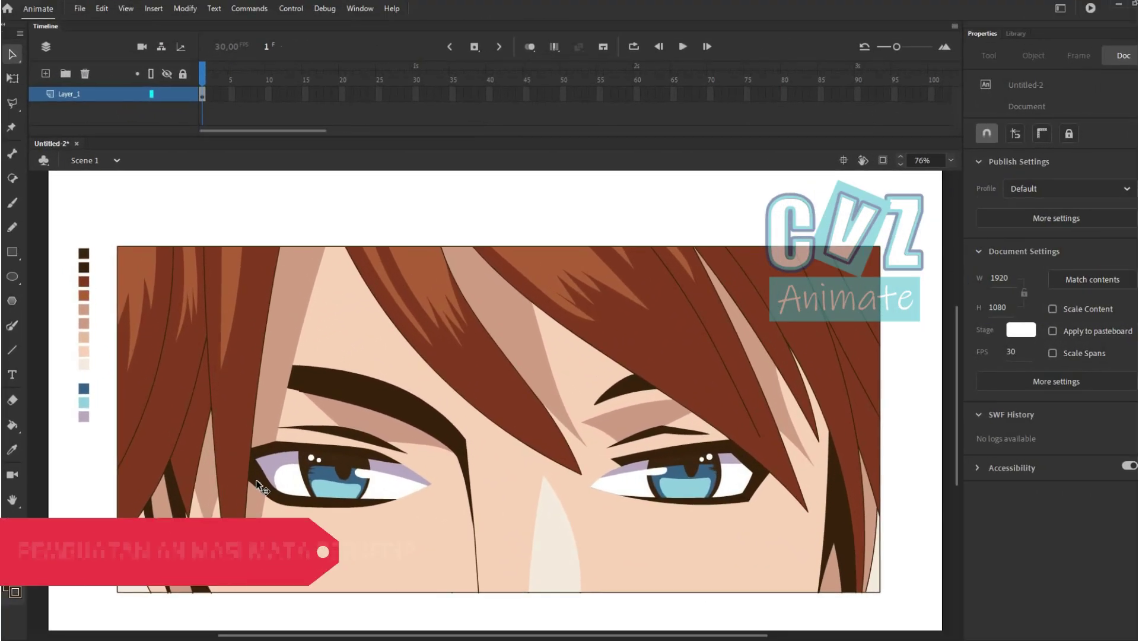
# Select all shapes of both eyes with their eyelid creases and convert them to a movie clip symbol named mata.
pyautogui.click(246, 460)
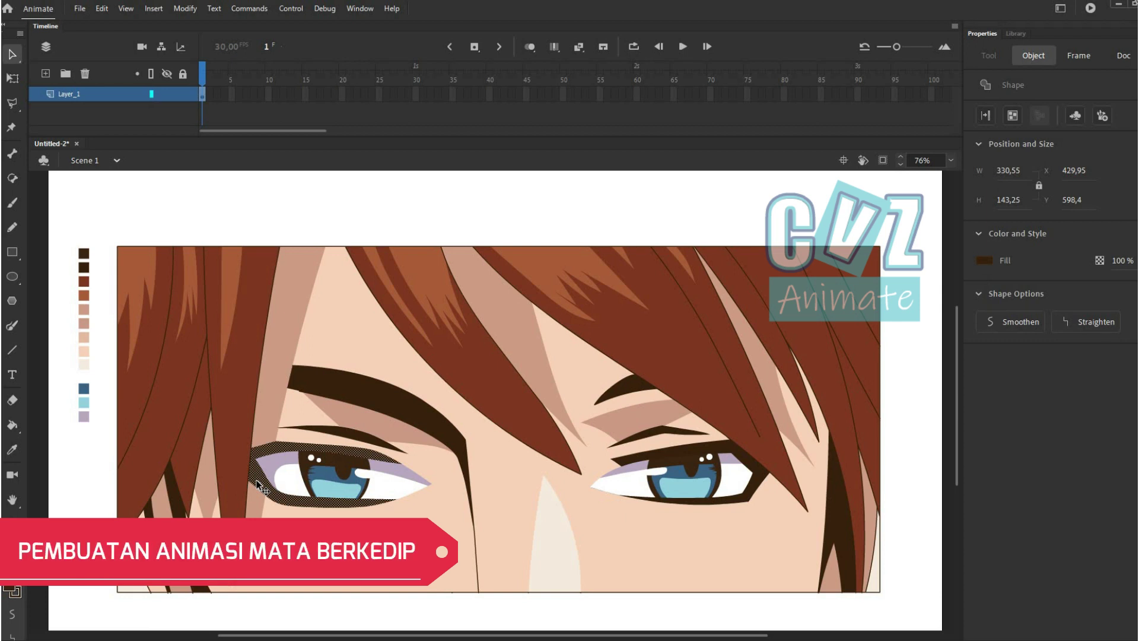
pyautogui.keyDown('shift'); pyautogui.click(280, 465); pyautogui.keyUp('shift')
pyautogui.keyDown('shift'); pyautogui.click(319, 462); pyautogui.keyUp('shift')
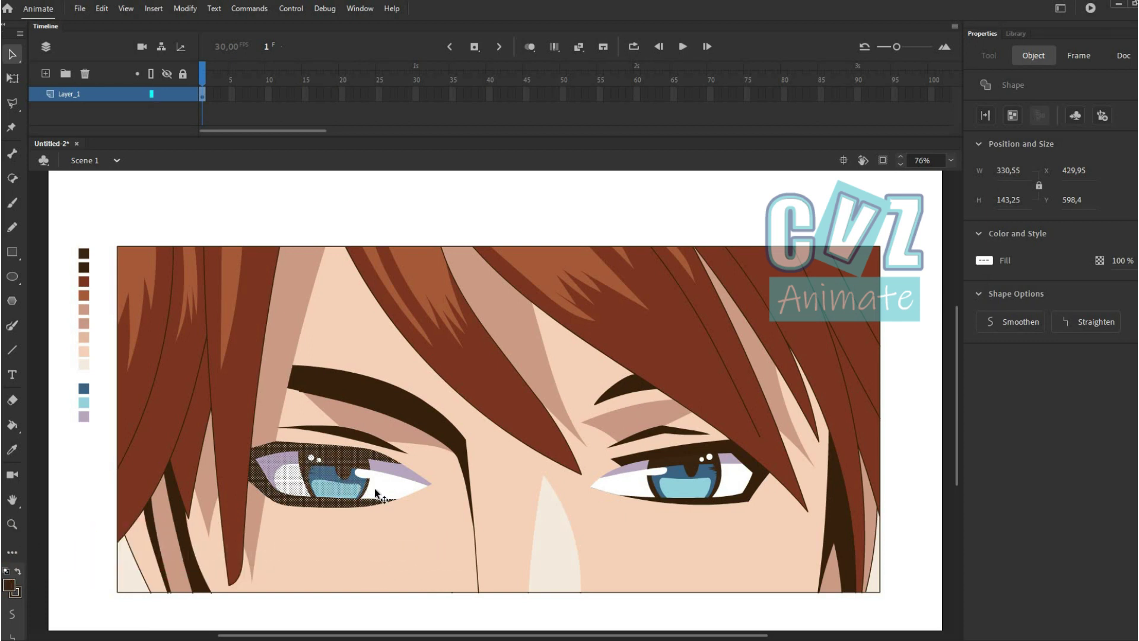
pyautogui.keyDown('shift'); pyautogui.click(394, 471); pyautogui.keyUp('shift')
pyautogui.keyDown('shift'); pyautogui.click(642, 483); pyautogui.keyUp('shift')
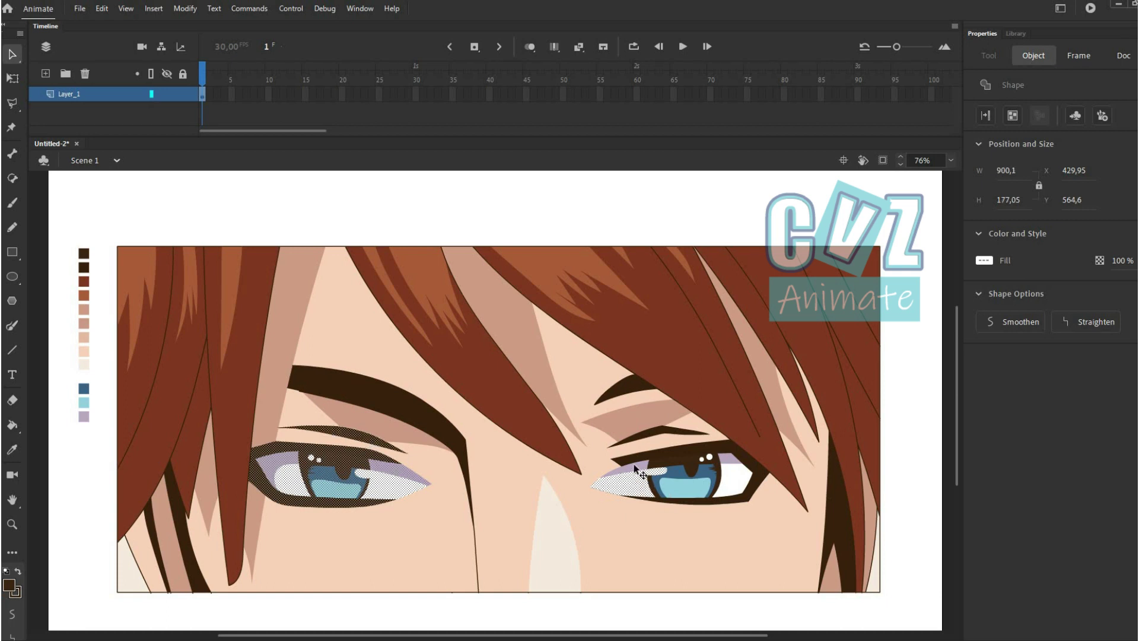
pyautogui.keyDown('shift'); pyautogui.click(641, 451); pyautogui.keyUp('shift')
pyautogui.keyDown('shift'); pyautogui.click(642, 442); pyautogui.keyUp('shift')
pyautogui.keyDown('shift'); pyautogui.click(679, 493); pyautogui.keyUp('shift')
pyautogui.keyDown('shift'); pyautogui.click(719, 468); pyautogui.keyUp('shift')
pyautogui.keyDown('shift'); pyautogui.click(710, 460); pyautogui.keyUp('shift')
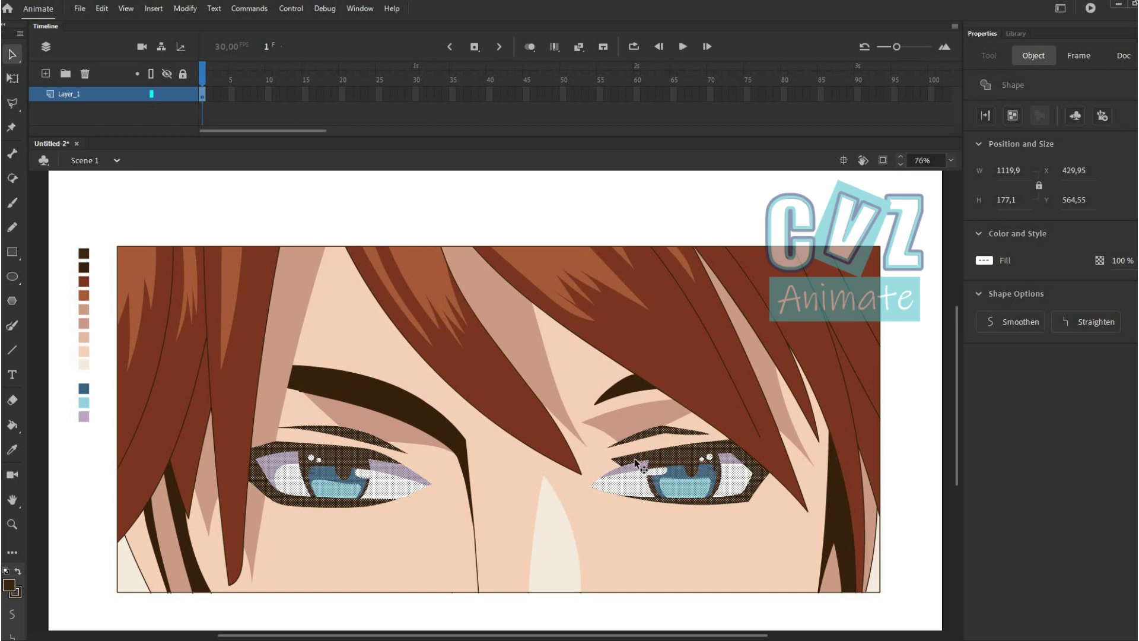
pyautogui.rightClick(635, 463)
pyautogui.click(712, 439)
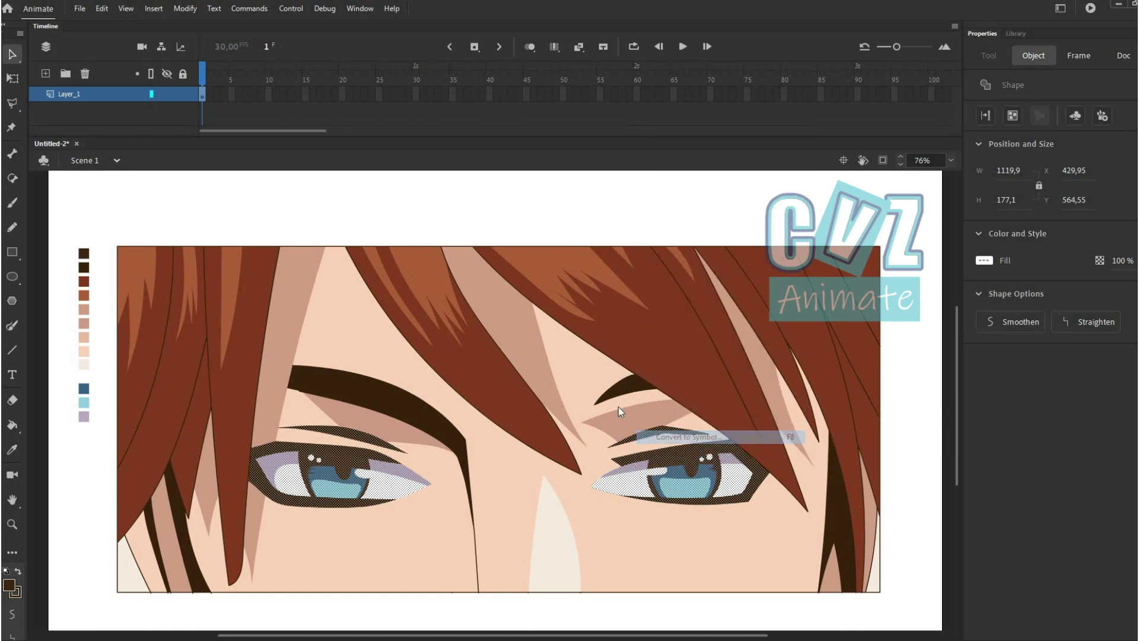
pyautogui.write('mata')
pyautogui.press('Return')
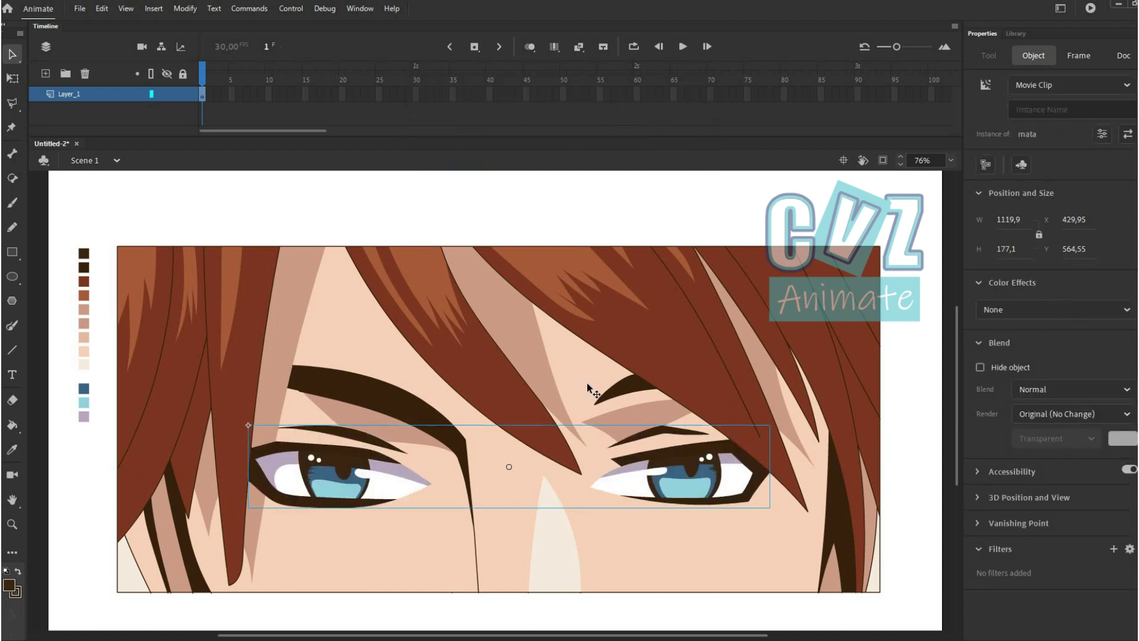
# Open the mata symbol for editing and extend its eye layer to frame 60.
pyautogui.doubleClick(362, 477)
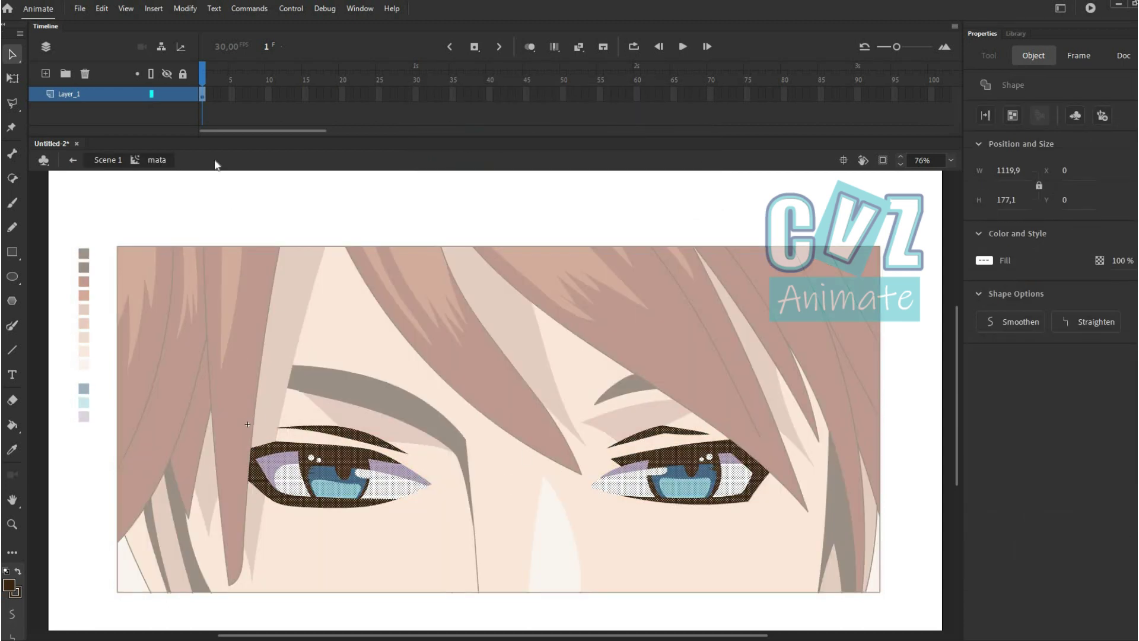
pyautogui.rightClick(640, 99)
pyautogui.click(658, 160)
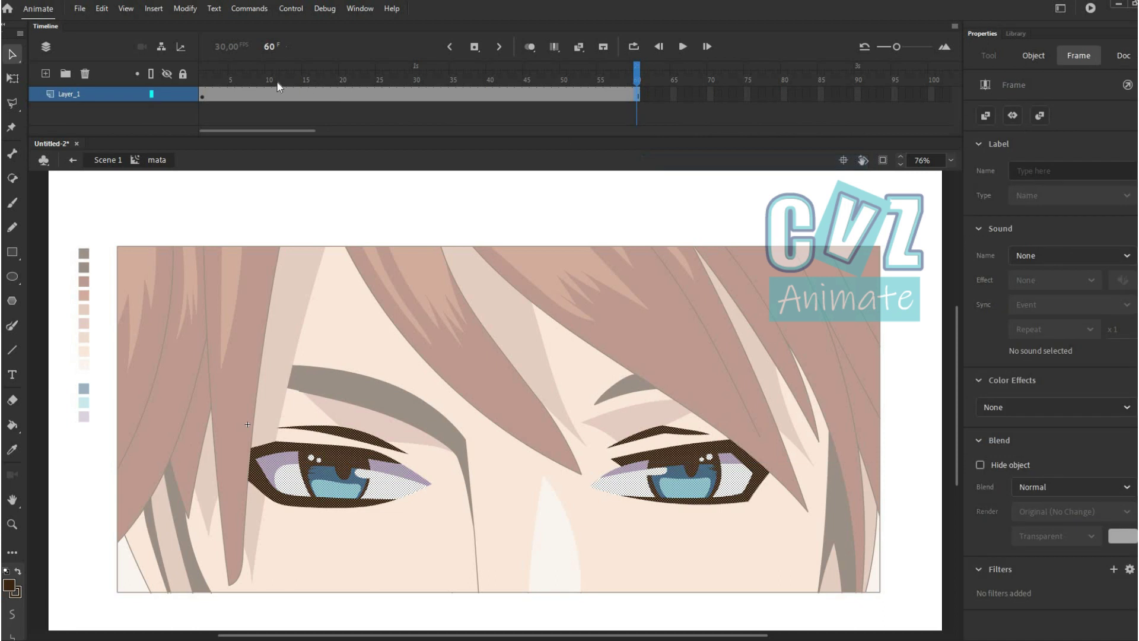
# Add a new layer above the eyes with keyframes at frames 10 and 15.
pyautogui.click(46, 73)
pyautogui.rightClick(275, 92)
pyautogui.click(338, 185)
pyautogui.rightClick(306, 94)
pyautogui.click(353, 192)
pyautogui.click(275, 94)
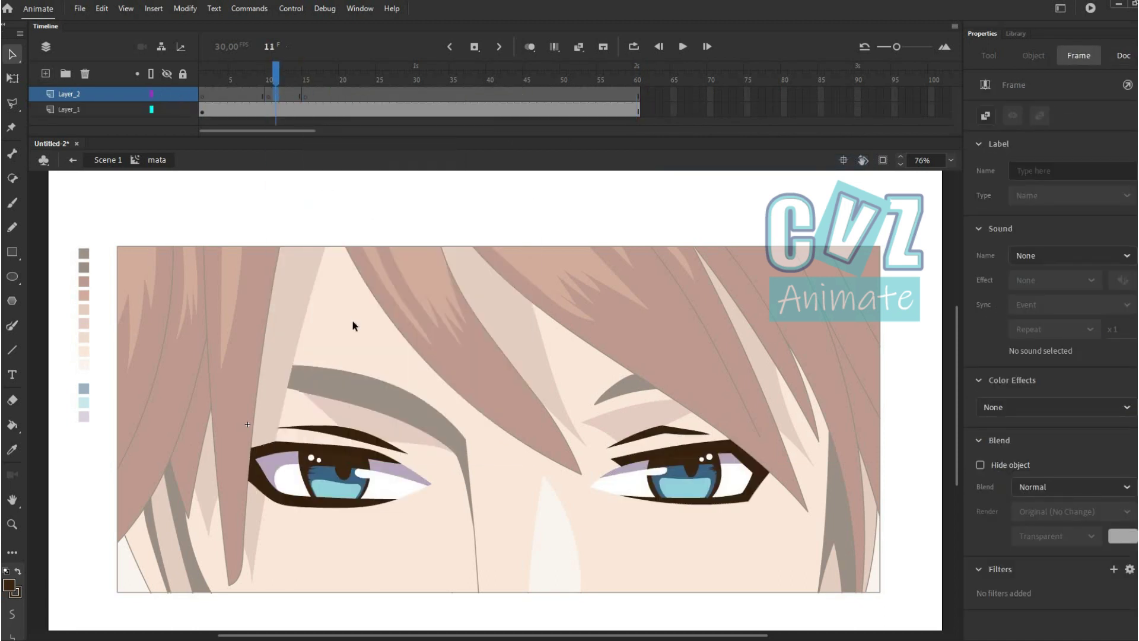
# Paste the eye shapes in place on the new layer's frame 10 keyframe and recolour them pale pinkish-beige.
pyautogui.rightClick(390, 324)
pyautogui.click(436, 369)
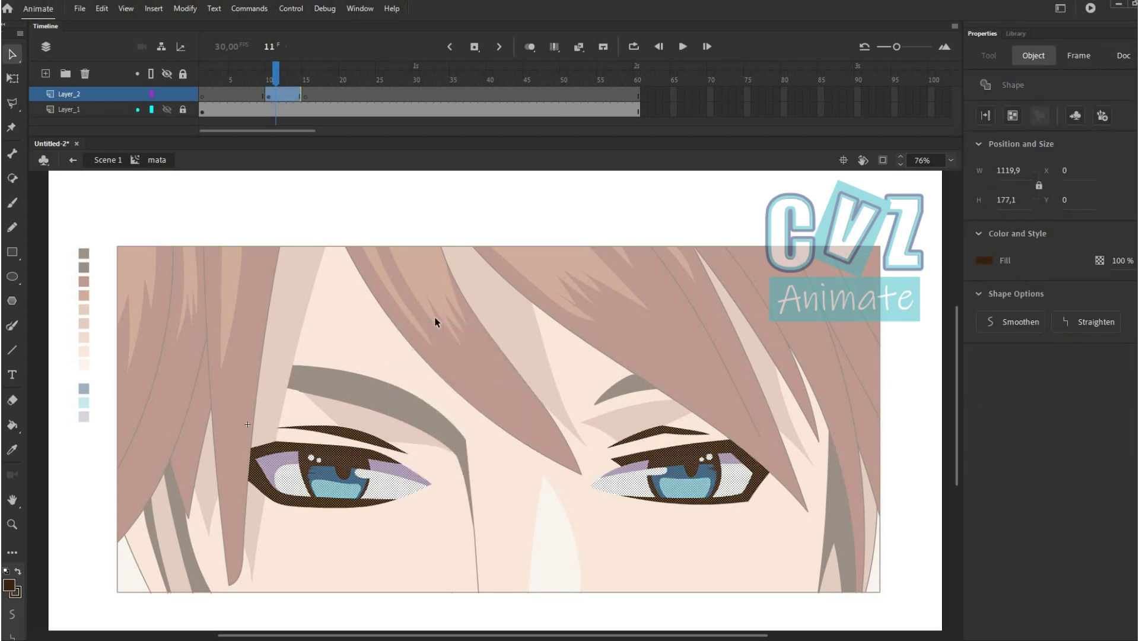
pyautogui.click(9, 587)
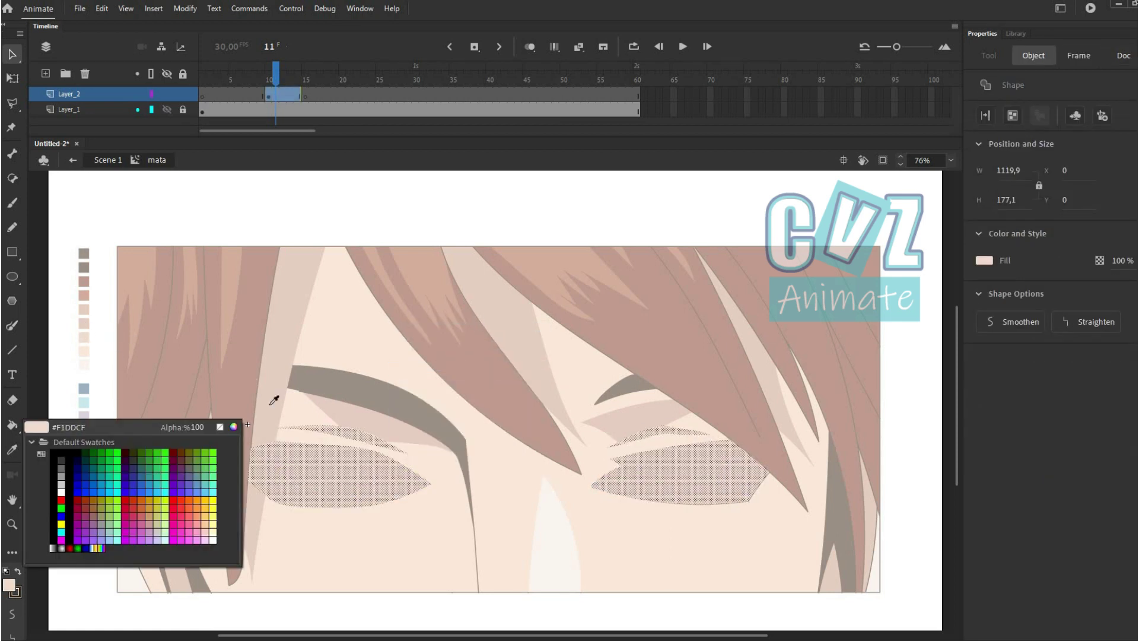
pyautogui.click(497, 407)
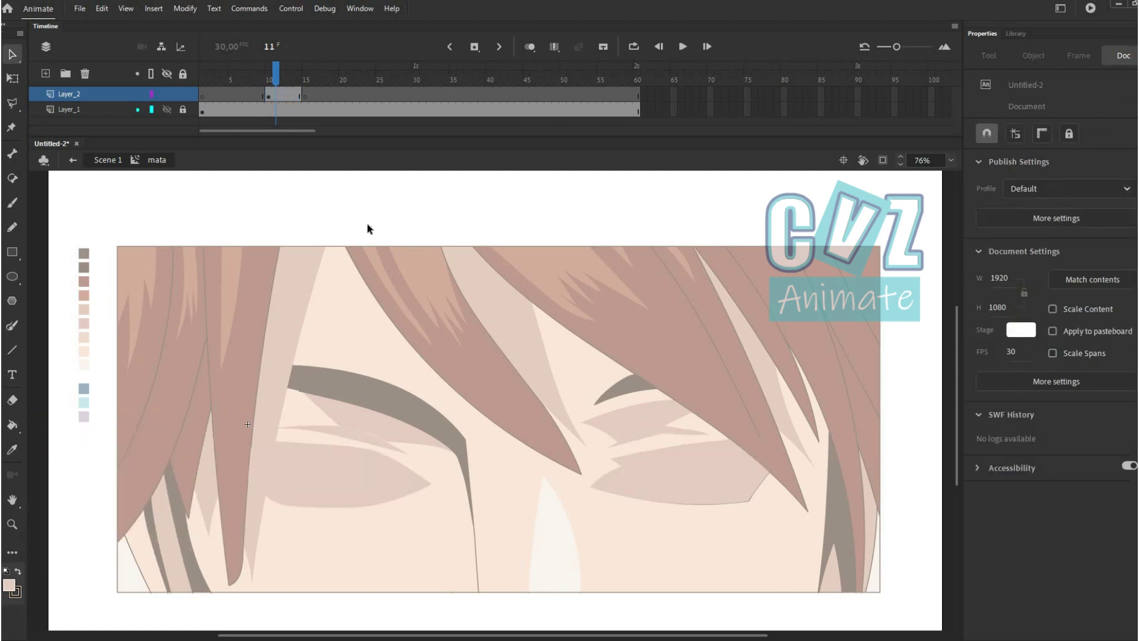
# Play the blink in a loop over frames 1 to 60 to check its timing.
pyautogui.click(633, 46)
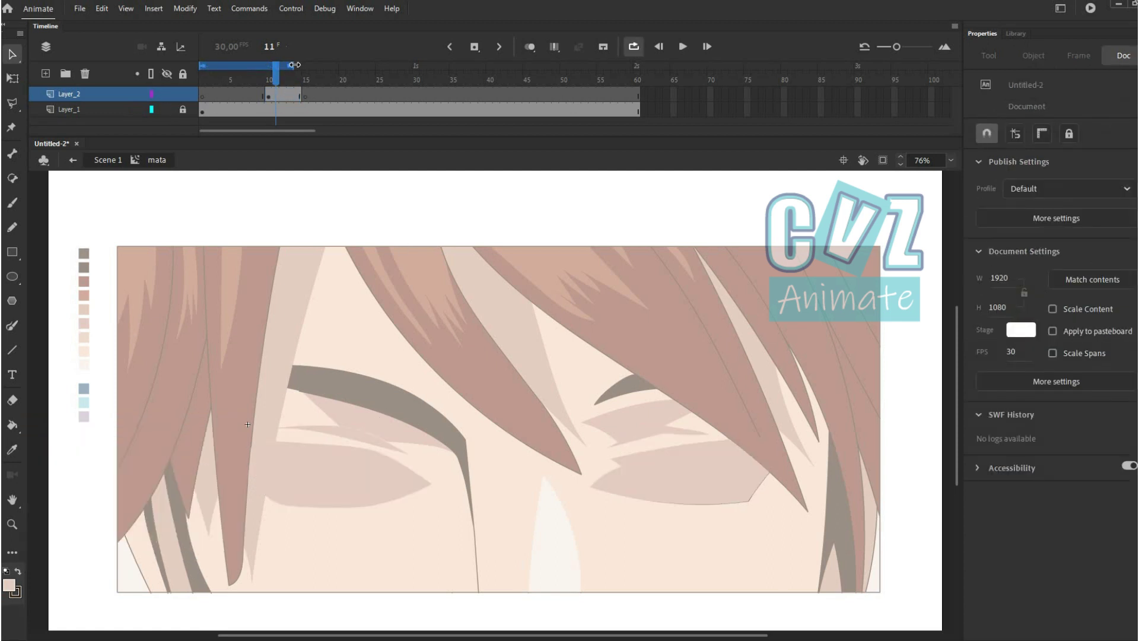
pyautogui.click(684, 47)
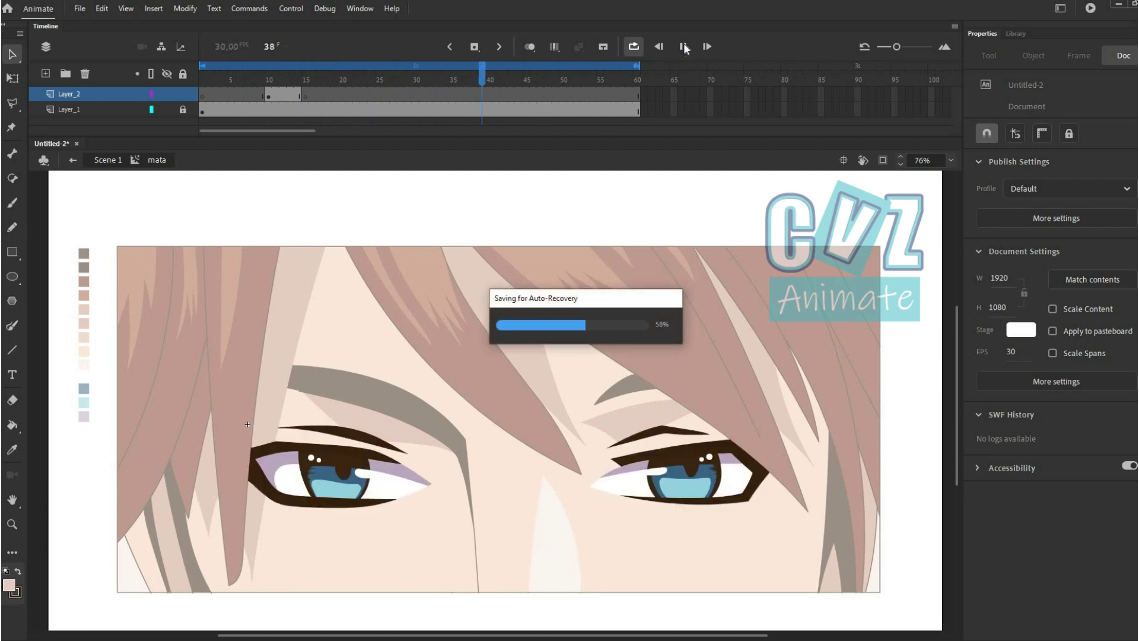
pyautogui.click(684, 46)
pyautogui.click(635, 47)
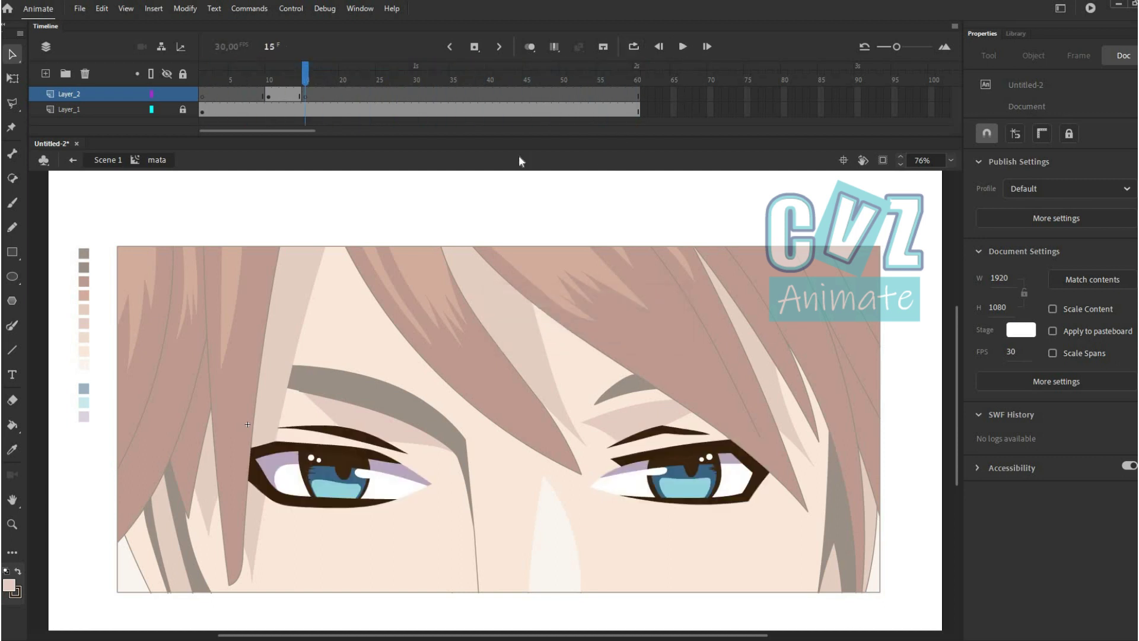
# Sample the peach skin colour from the main scene and fill both eyelid creases with it on the closed-eye frames in mata.
pyautogui.click(100, 160)
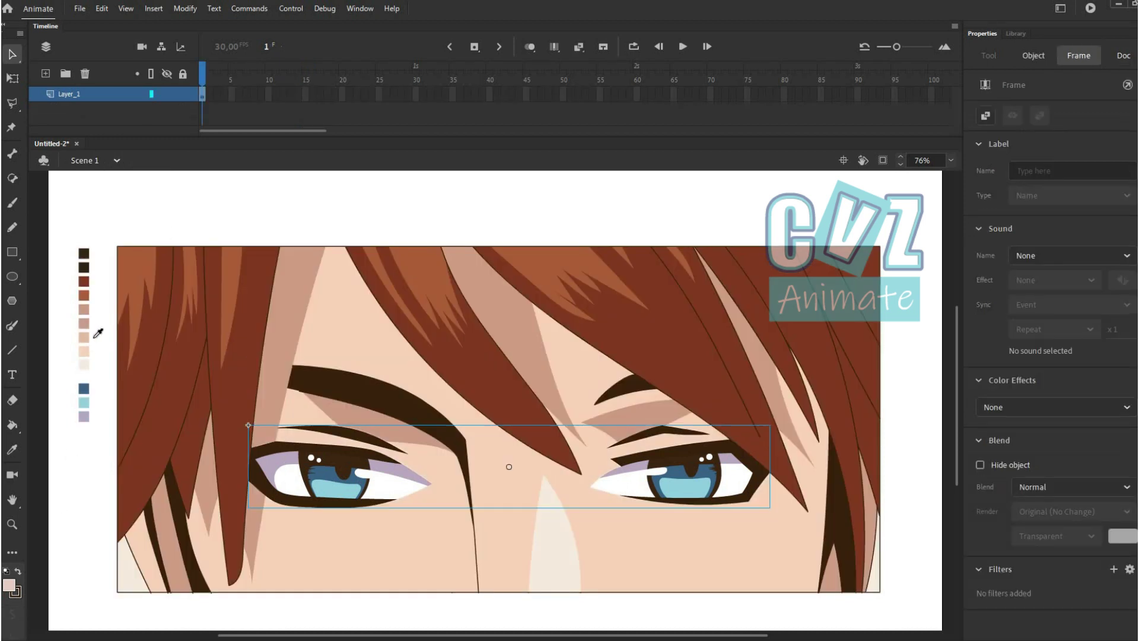
pyautogui.click(8, 584)
pyautogui.click(442, 534)
pyautogui.doubleClick(366, 465)
pyautogui.click(12, 425)
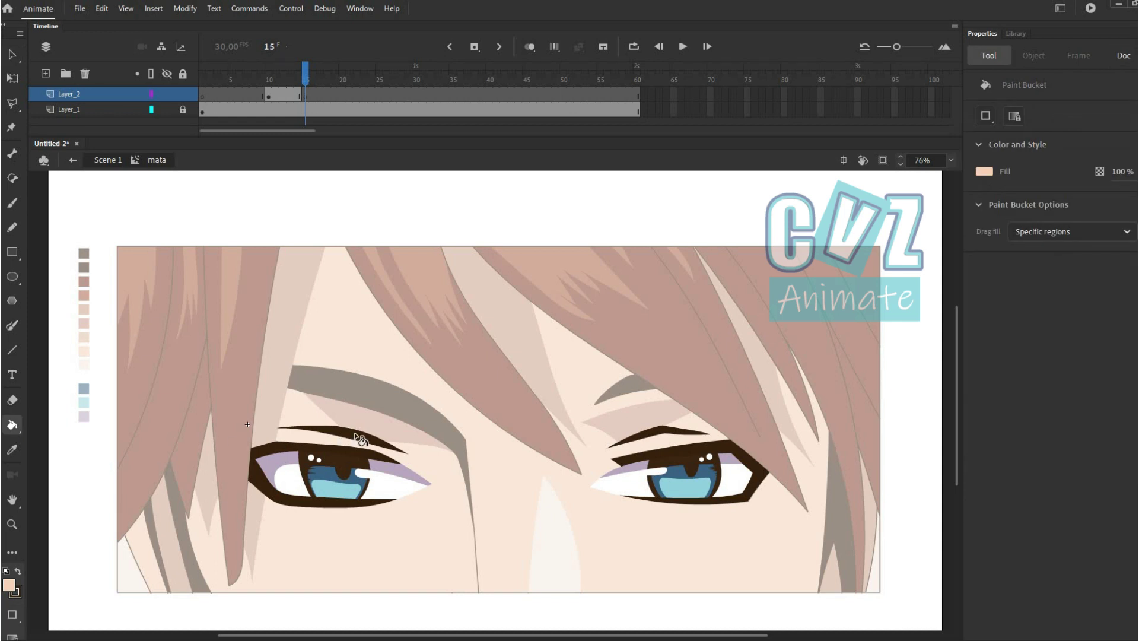
pyautogui.moveTo(303, 71); pyautogui.dragTo(283, 74)
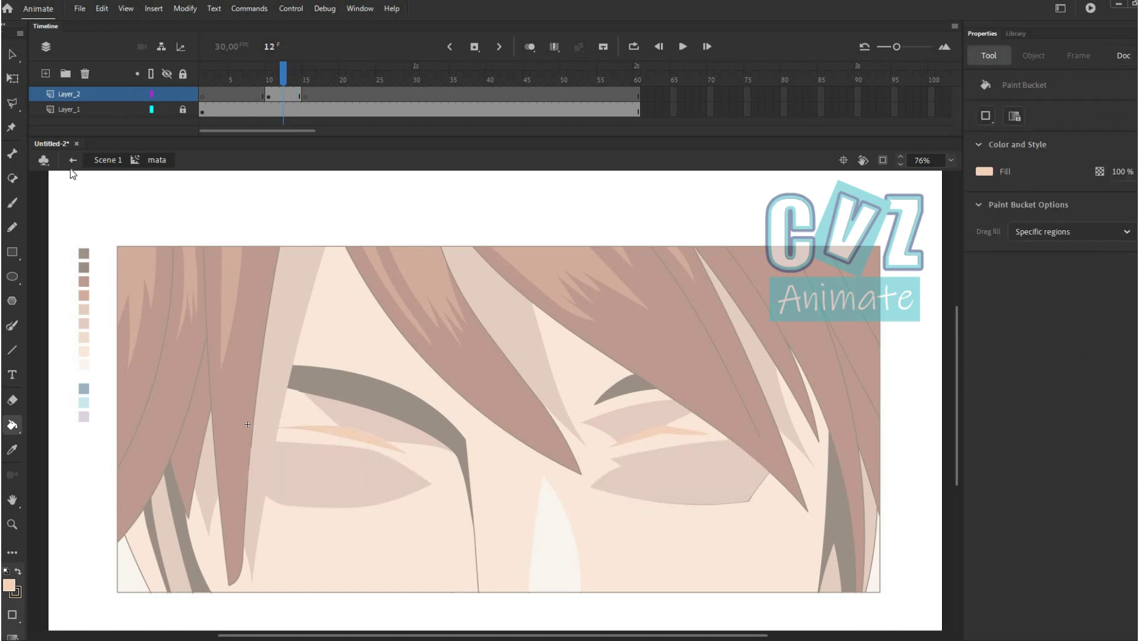
# Draw two crossing straight lines over the closed left eyelid, one along its lower edge and a short one at its outer corner.
pyautogui.press('n')
pyautogui.scroll(3, 318, 517)
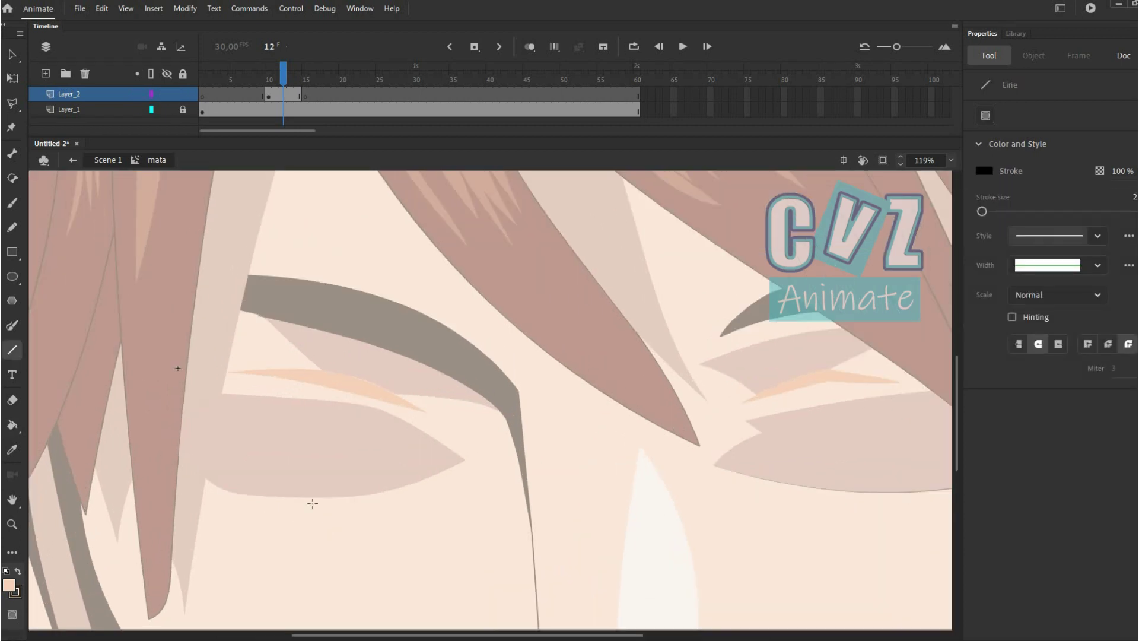
pyautogui.moveTo(177, 442)
pyautogui.mouseDown()
pyautogui.moveTo(305, 501)
pyautogui.moveTo(463, 478)
pyautogui.moveTo(205, 490)
pyautogui.mouseUp()
pyautogui.hotkey('ctrl', 'z')
pyautogui.moveTo(208, 451); pyautogui.dragTo(281, 506)
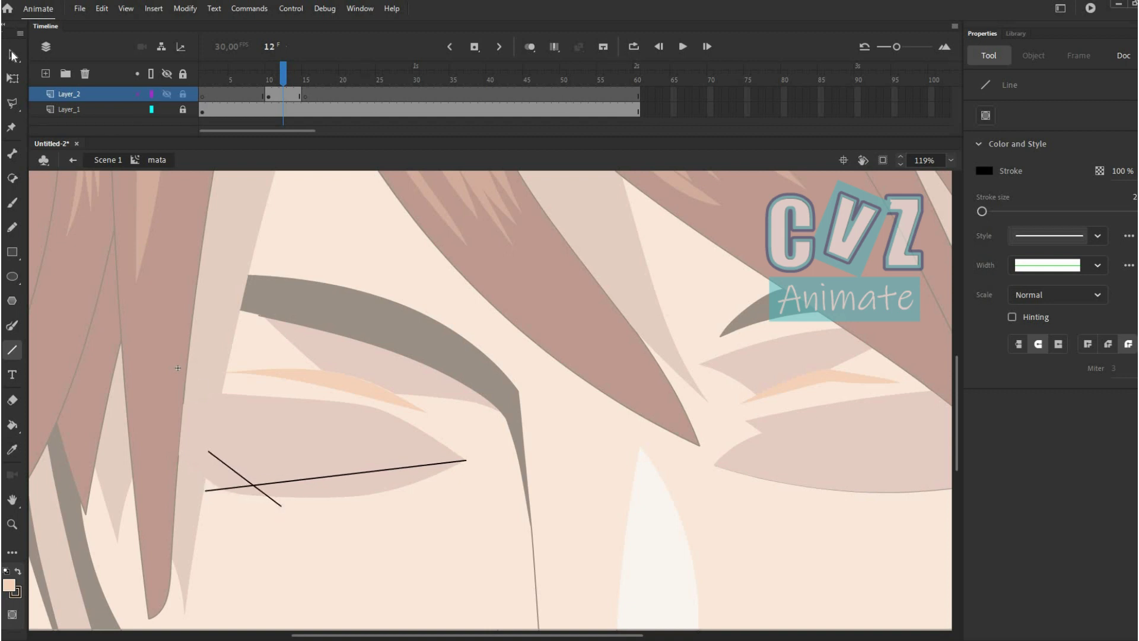
# Bend both lines on the closed left eye into downward curves that follow the eyelid.
pyautogui.press('v')
pyautogui.moveTo(369, 471); pyautogui.dragTo(366, 481)
pyautogui.moveTo(234, 470); pyautogui.dragTo(218, 470)
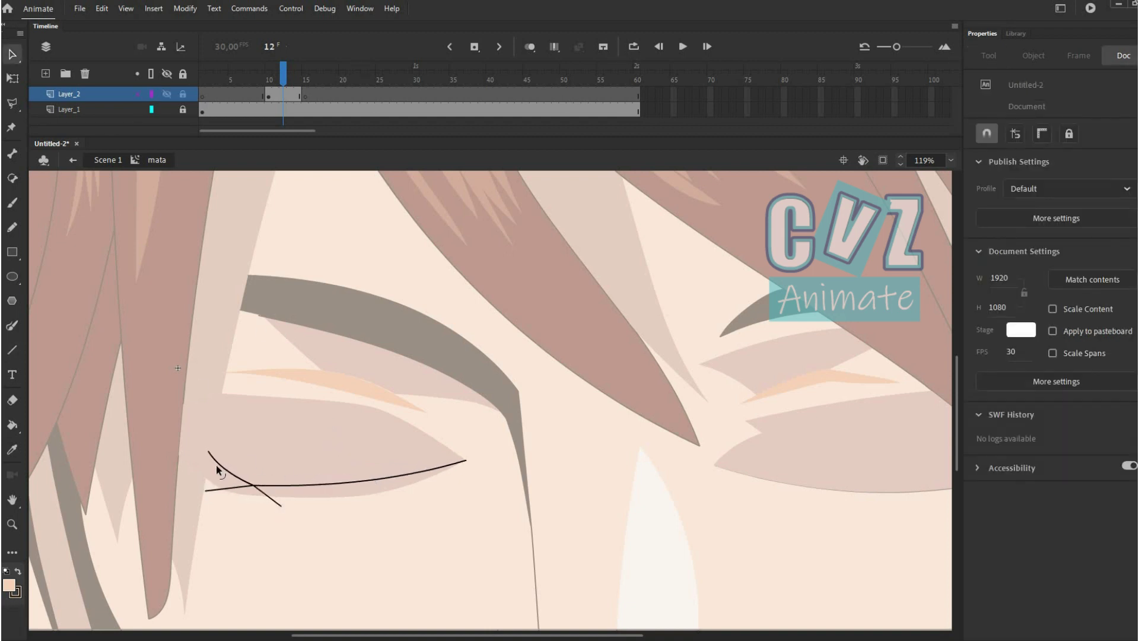
# Delete the line ends beyond the crossing point and extend the closed left eye's curve outward to the hair strand.
pyautogui.scroll(-2, 653, 453)
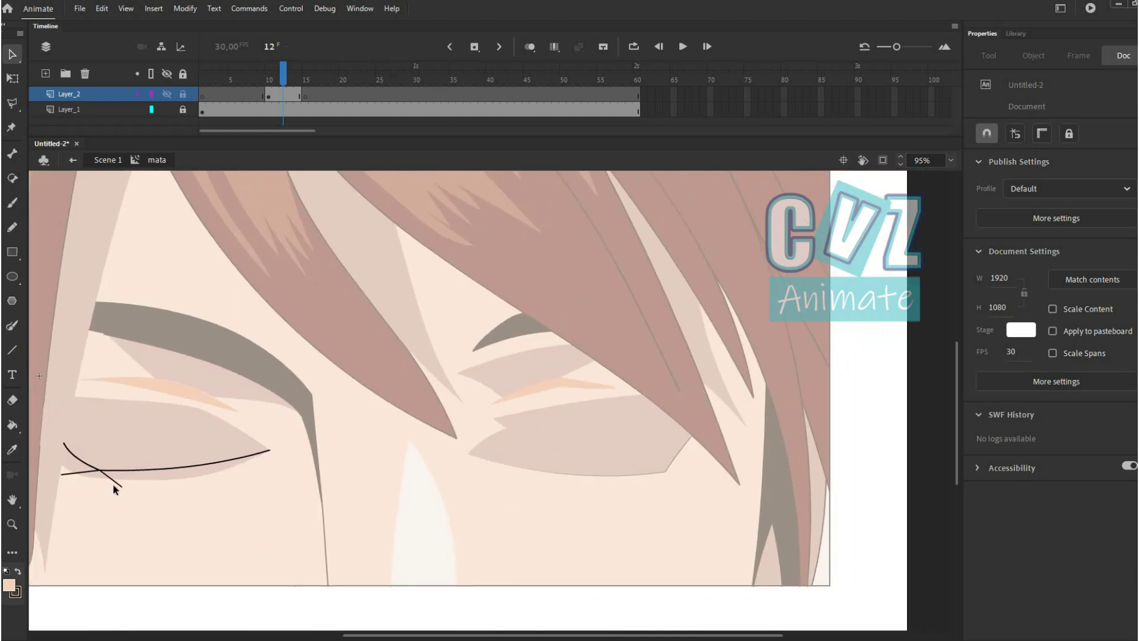
pyautogui.click(77, 475)
pyautogui.click(77, 473)
pyautogui.press('Delete')
pyautogui.click(112, 481)
pyautogui.press('Delete')
pyautogui.click(70, 473)
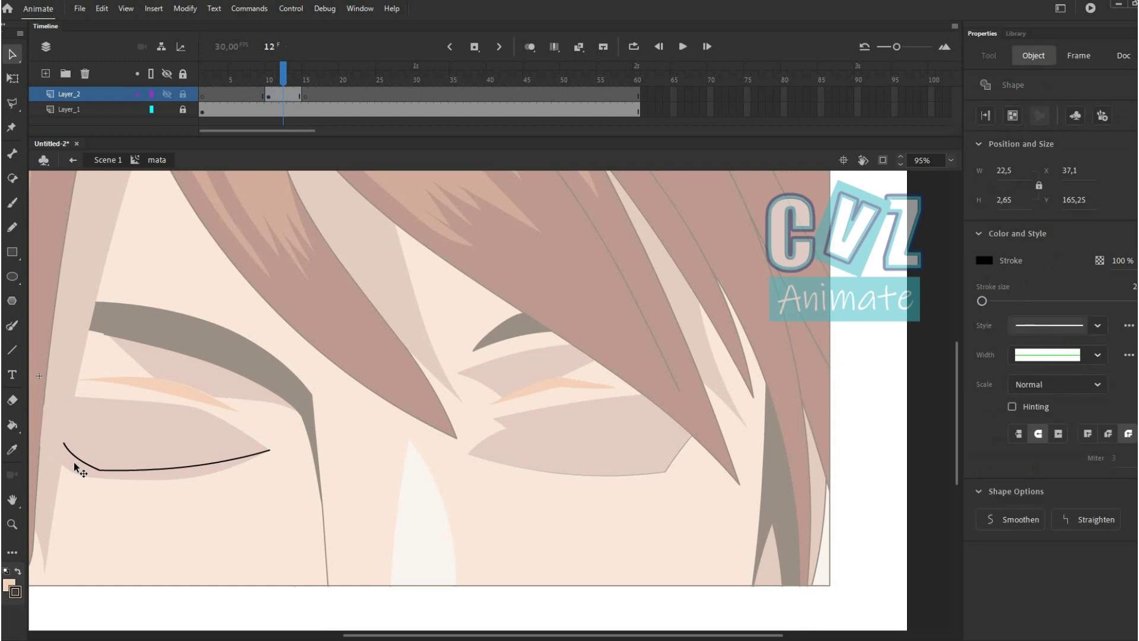
pyautogui.press('Delete')
pyautogui.click(81, 475)
pyautogui.click(91, 494)
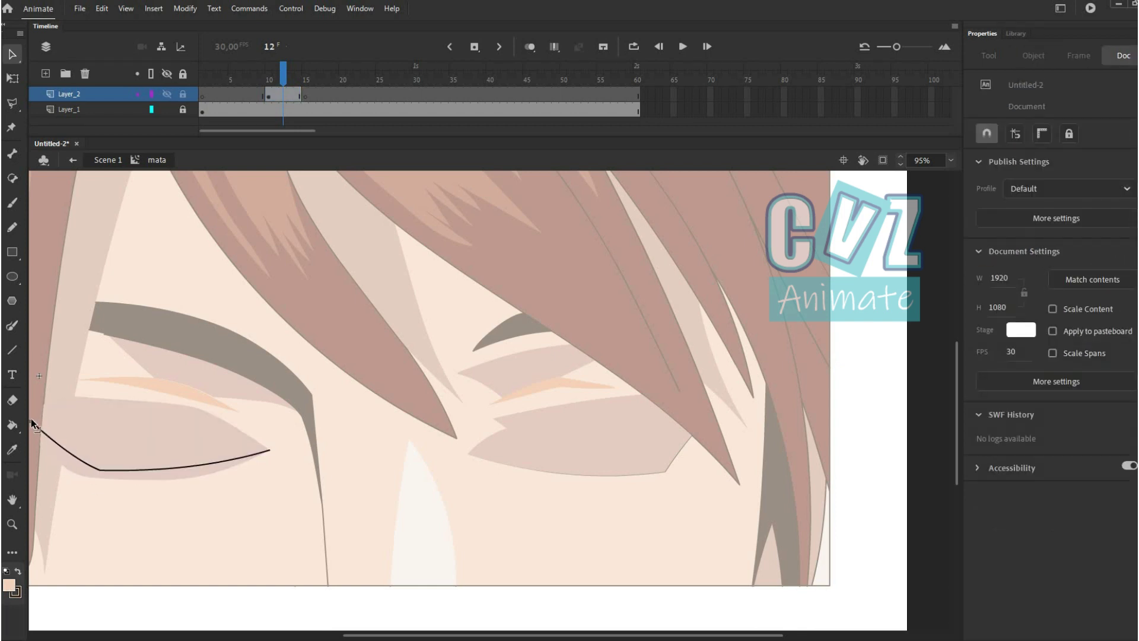
# Raise the corner of the closed left eye's curve slightly and draw two crossing straight lines over the closed right eyelid.
pyautogui.click(153, 482)
pyautogui.moveTo(101, 470); pyautogui.dragTo(104, 464)
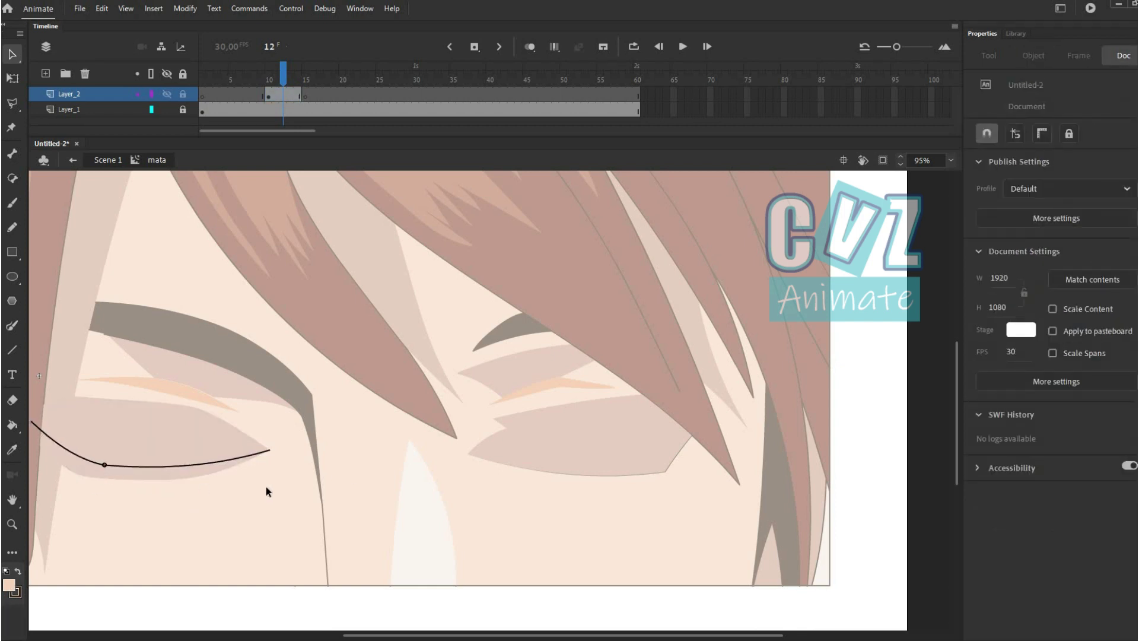
pyautogui.click(12, 351)
pyautogui.moveTo(470, 453); pyautogui.dragTo(703, 452)
pyautogui.moveTo(626, 487); pyautogui.dragTo(696, 413)
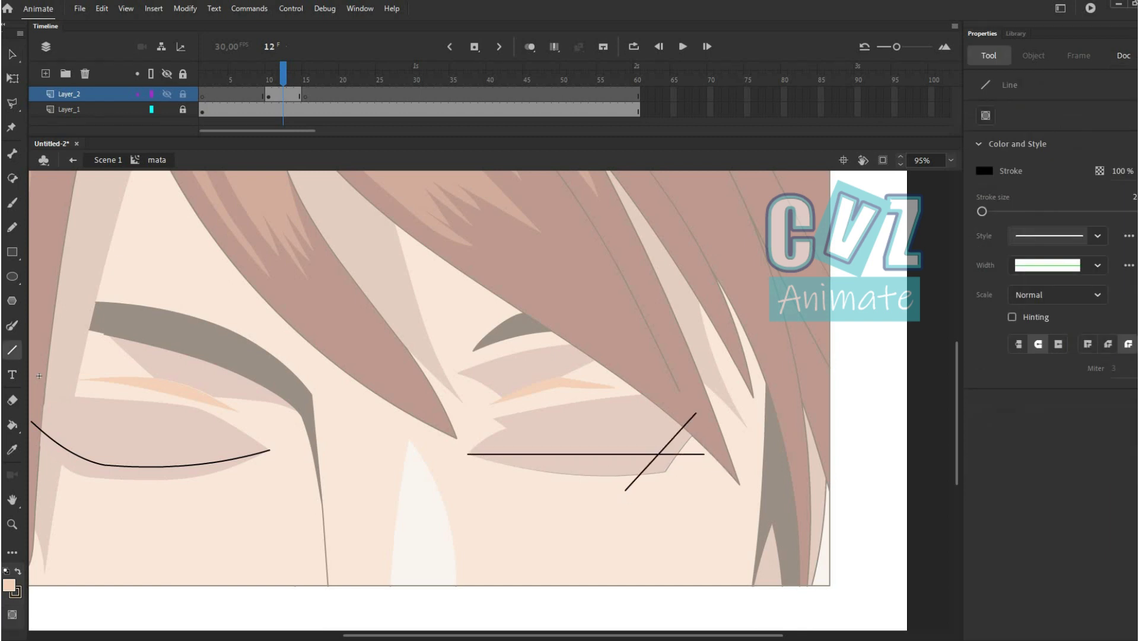
# Bend the right eyelid's lines into curves following the lid and delete the excess segments around their crossing.
pyautogui.press('v')
pyautogui.moveTo(603, 453); pyautogui.dragTo(602, 461)
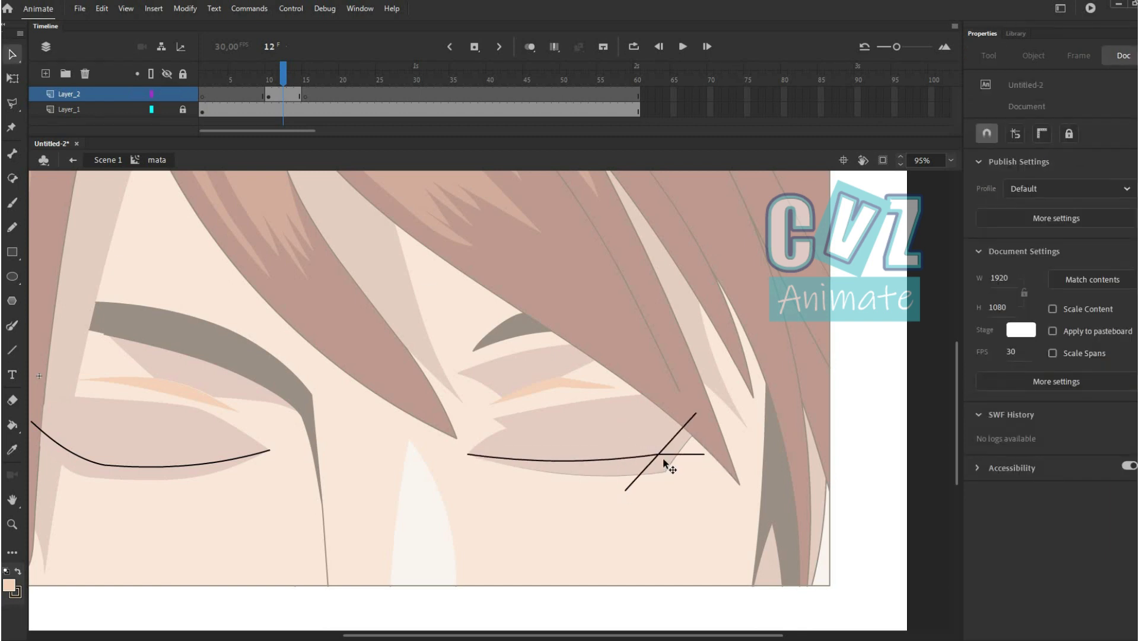
pyautogui.click(670, 454)
pyautogui.press('Delete')
pyautogui.click(651, 463)
pyautogui.press('Delete')
pyautogui.click(689, 455)
pyautogui.press('Delete')
pyautogui.click(632, 483)
pyautogui.press('Delete')
pyautogui.moveTo(648, 456); pyautogui.dragTo(655, 461)
# Darken the peach fill colour to brown #C0A48F and fill the strips below the curves on both closed eyes.
pyautogui.click(12, 425)
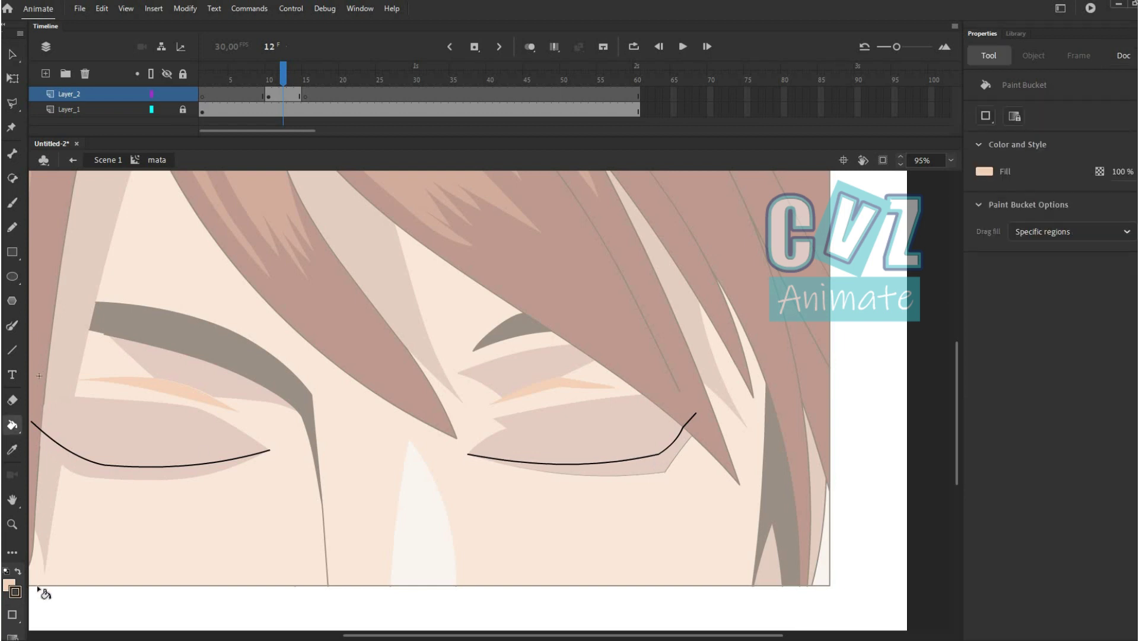
pyautogui.click(9, 586)
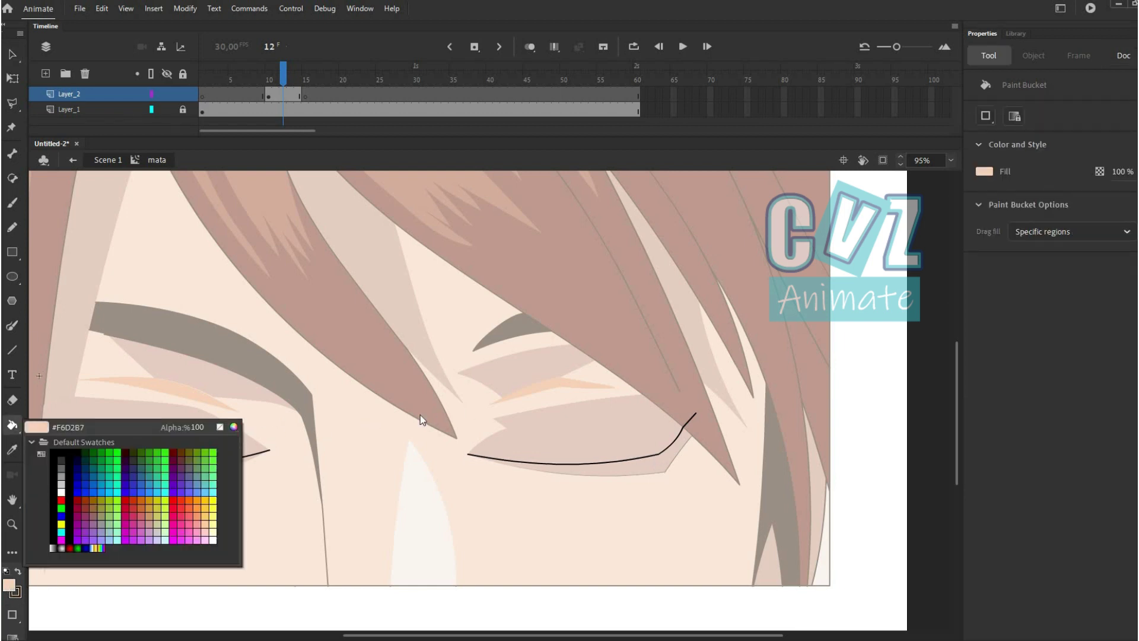
pyautogui.click(233, 427)
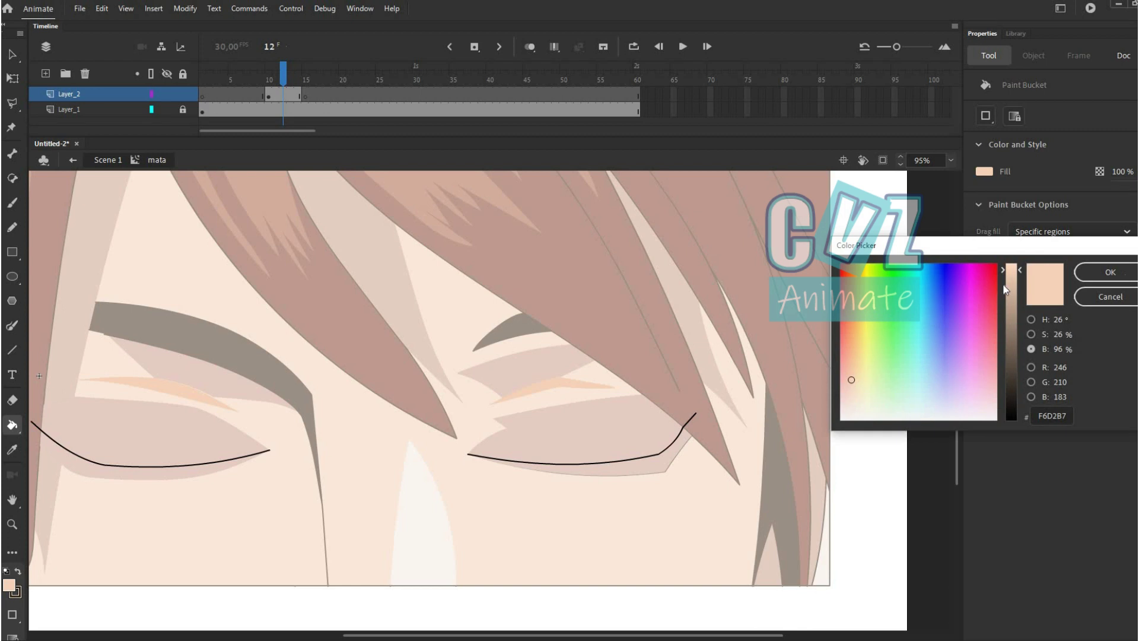
pyautogui.click(1107, 275)
pyautogui.click(164, 473)
pyautogui.click(598, 477)
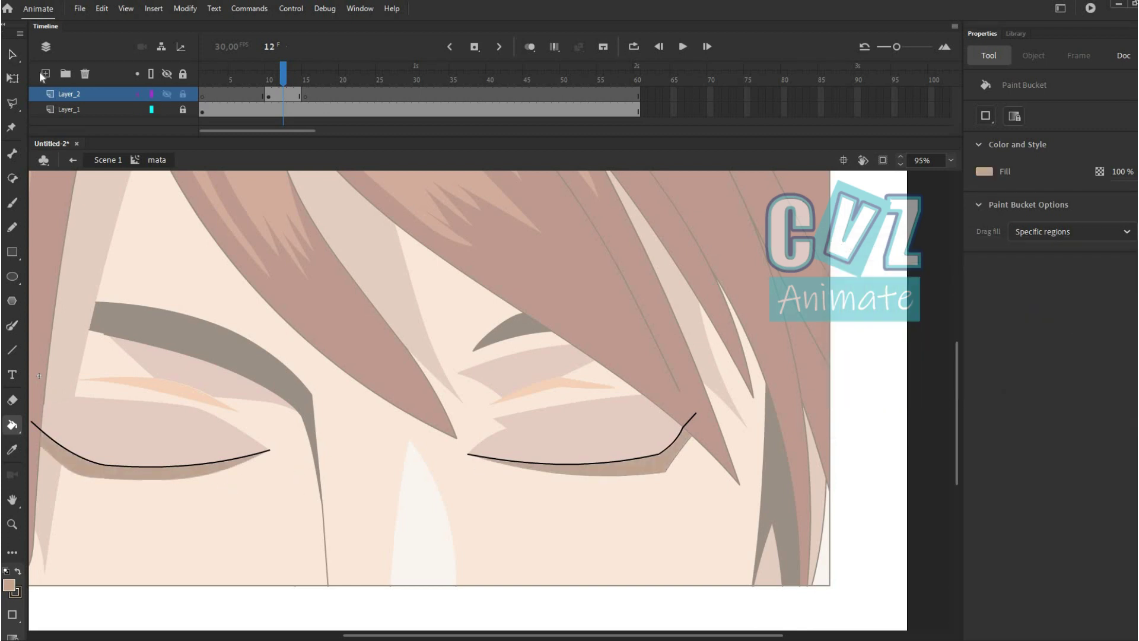
# Delete the black guide curves from both closed eyes, leaving only the filled strips.
pyautogui.press('v')
pyautogui.click(681, 431)
pyautogui.press('Delete')
pyautogui.click(191, 466)
pyautogui.press('Delete')
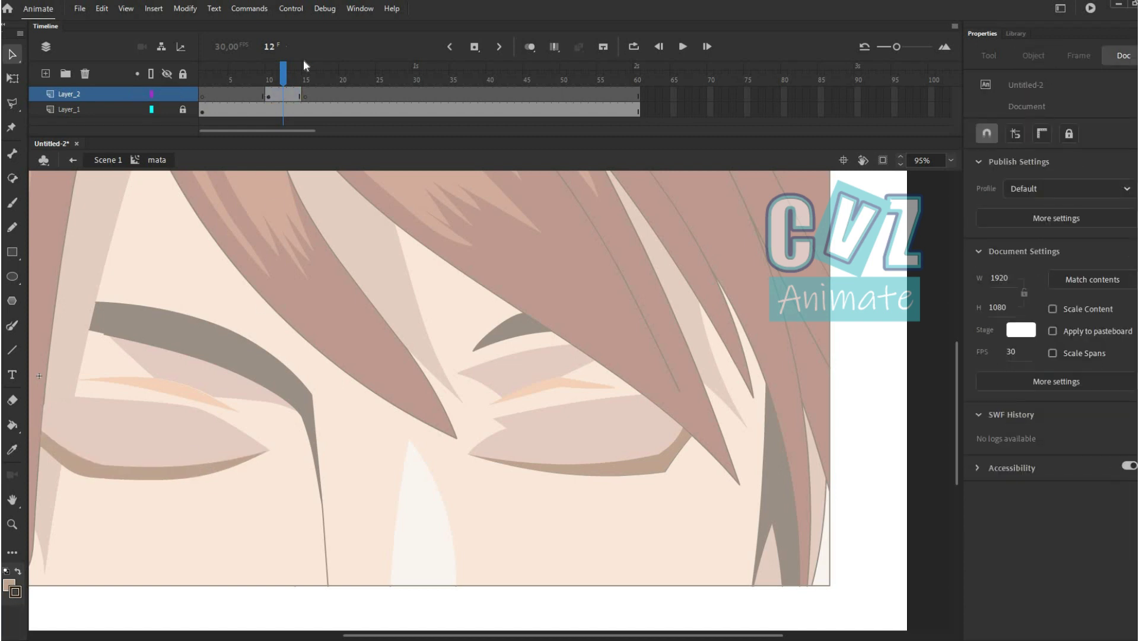
# Play the blink animation in the timeline, stop it and return to closed-eye frame 13.
pyautogui.click(684, 48)
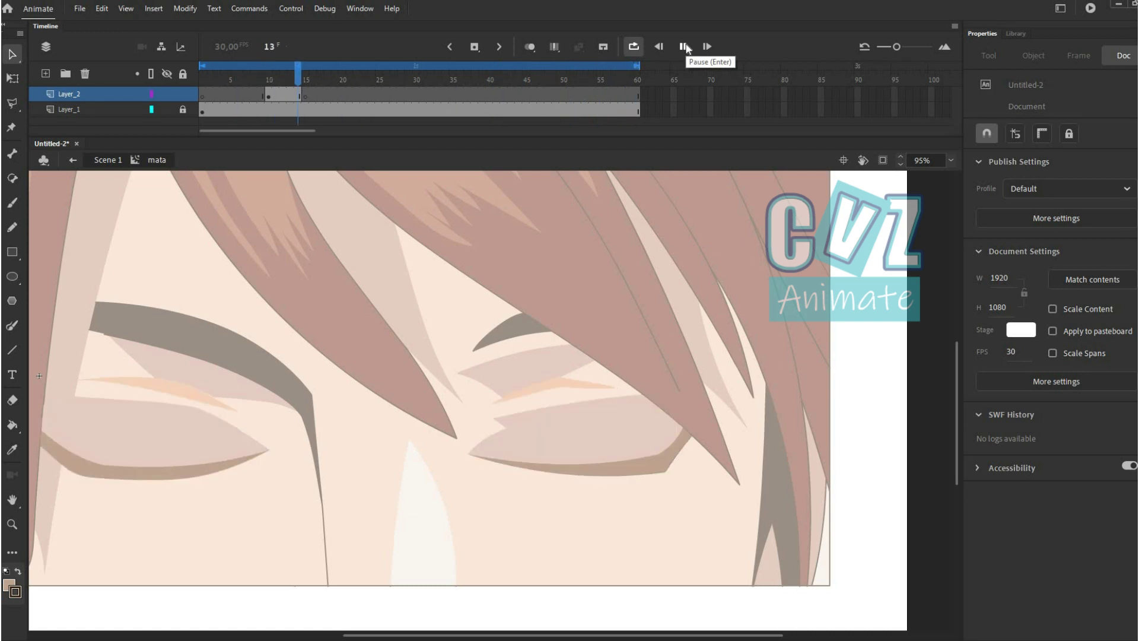
pyautogui.click(684, 47)
pyautogui.click(291, 87)
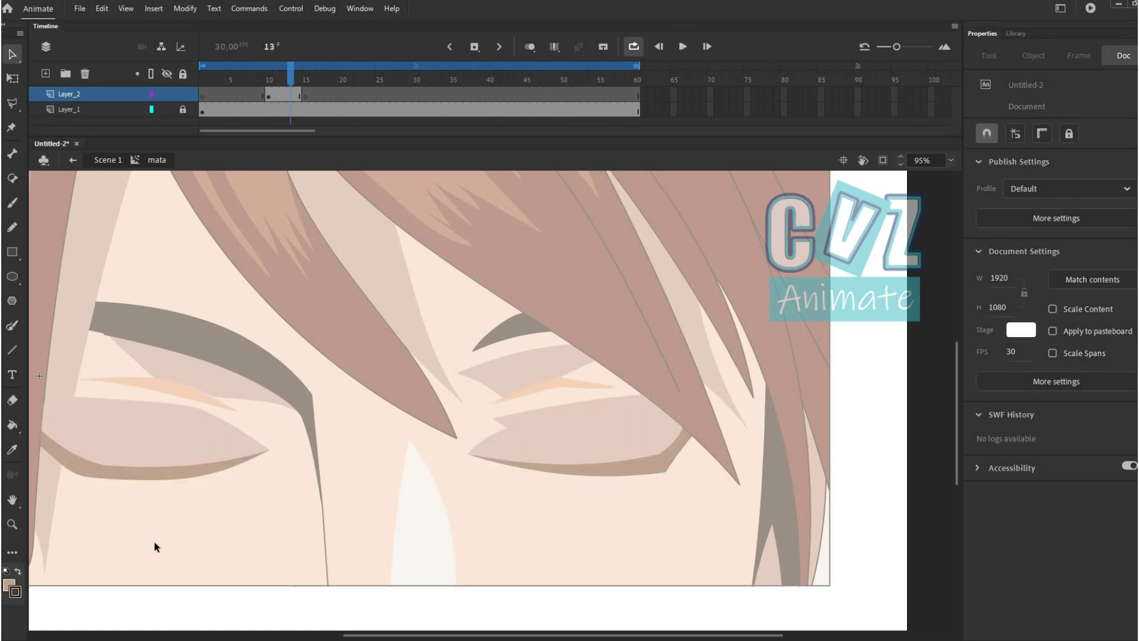
# Recolour the lash strips below both closed eyelids with a darker shade of the brown.
pyautogui.click(59, 461)
pyautogui.click(9, 585)
pyautogui.click(253, 428)
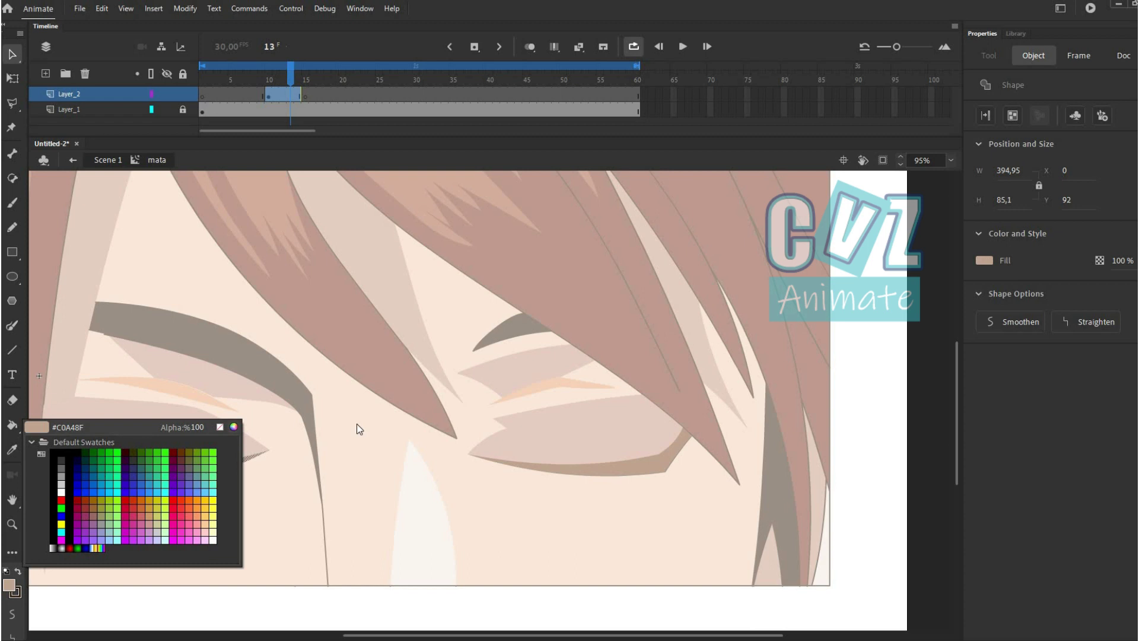
pyautogui.click(1109, 273)
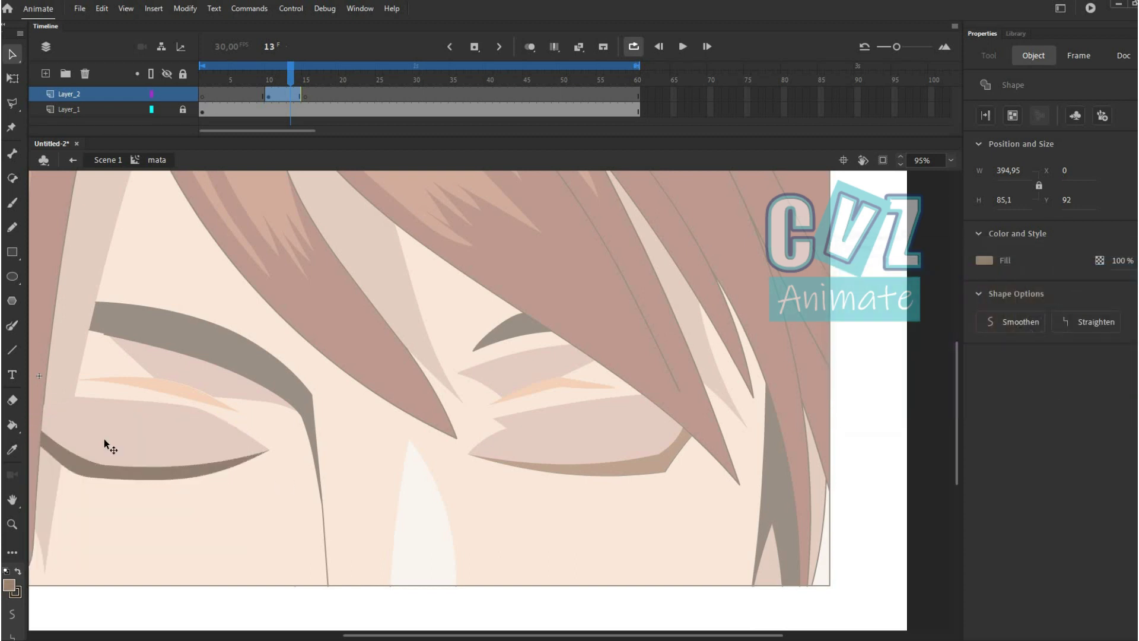
pyautogui.click(12, 425)
pyautogui.click(664, 466)
# Return to Scene 1, fit the whole drawing in view and test the movie to check the blink.
pyautogui.click(107, 160)
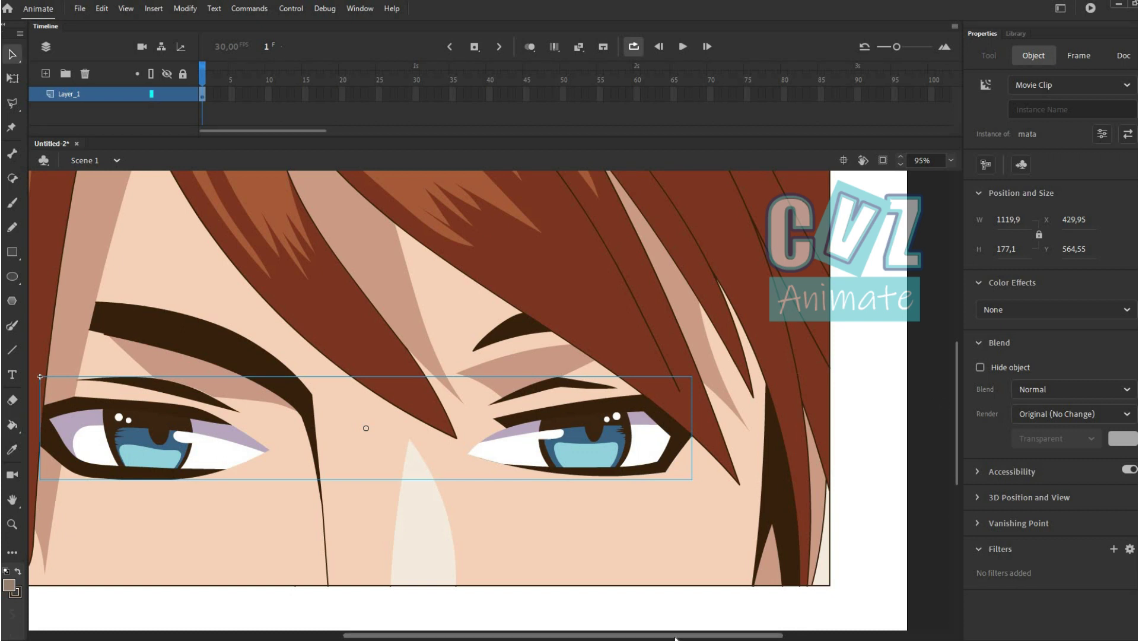
pyautogui.hscroll(-3, 603, 486)
pyautogui.scroll(-3, 603, 486)
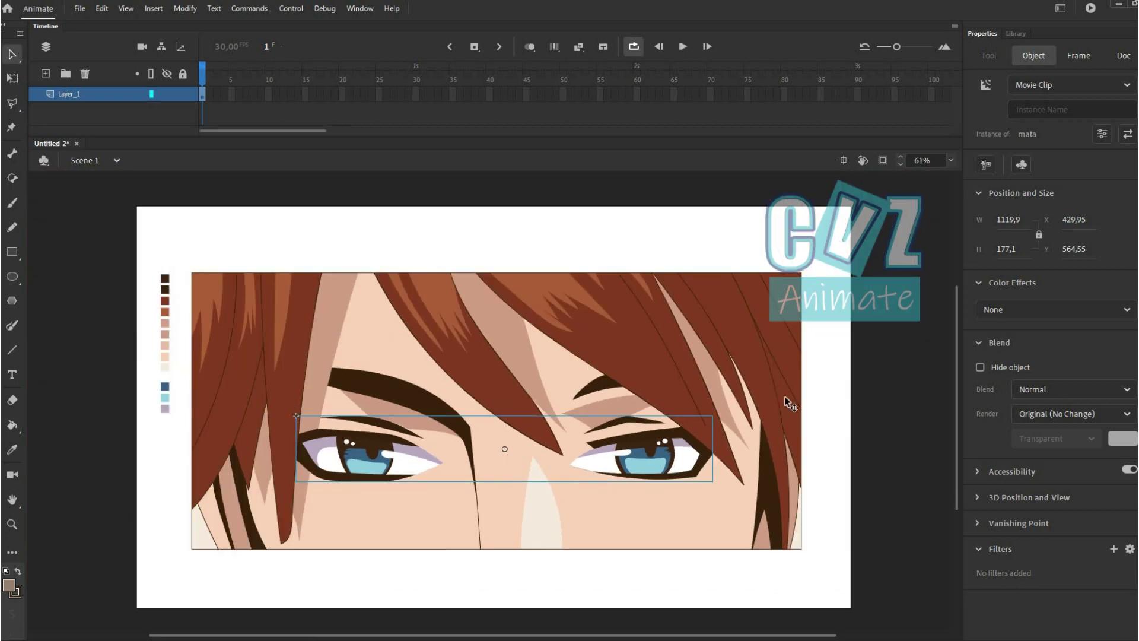
pyautogui.click(906, 307)
pyautogui.hotkey('ctrl', 'Return')
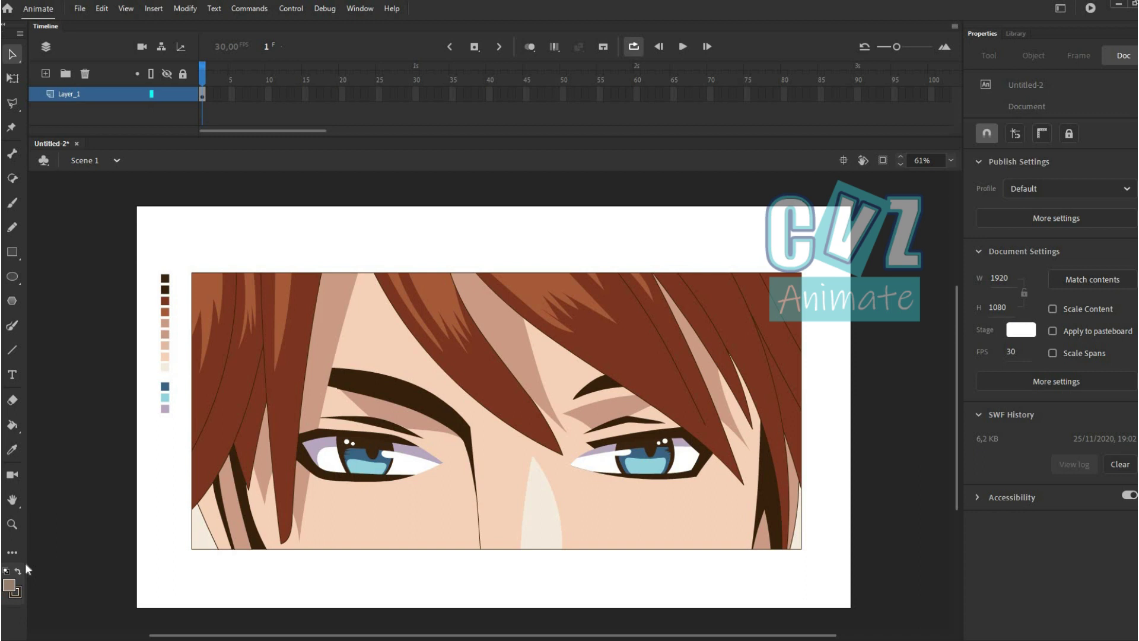
# Sample the darker peach swatch from the main scene's palette, fill both closed eyelids in mata with it and return to Scene 1.
pyautogui.click(13, 583)
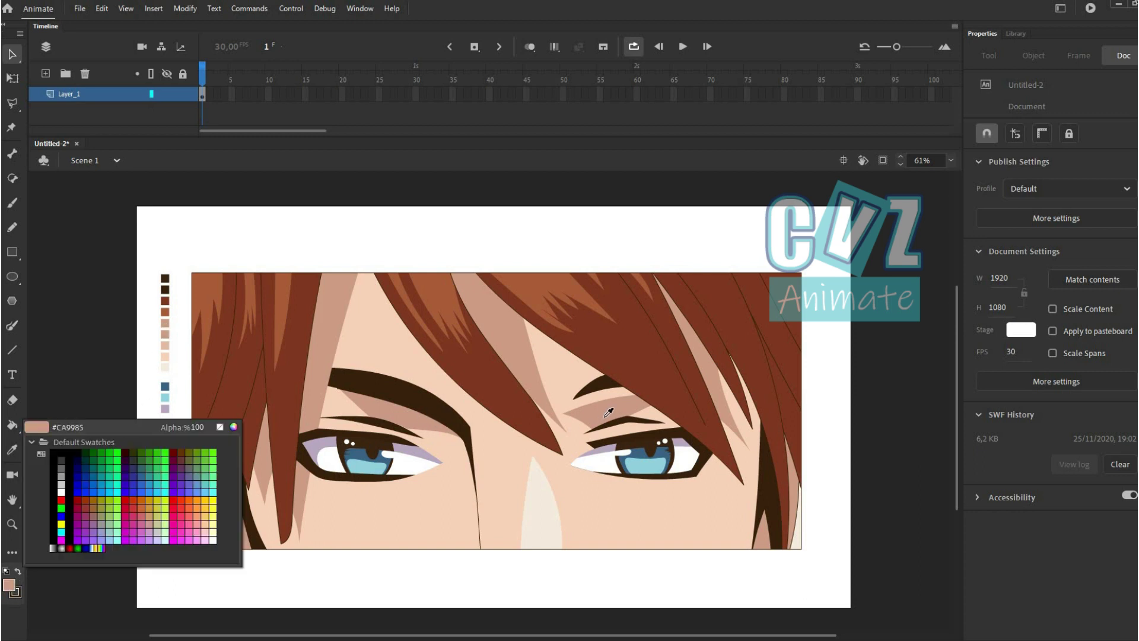
pyautogui.click(165, 357)
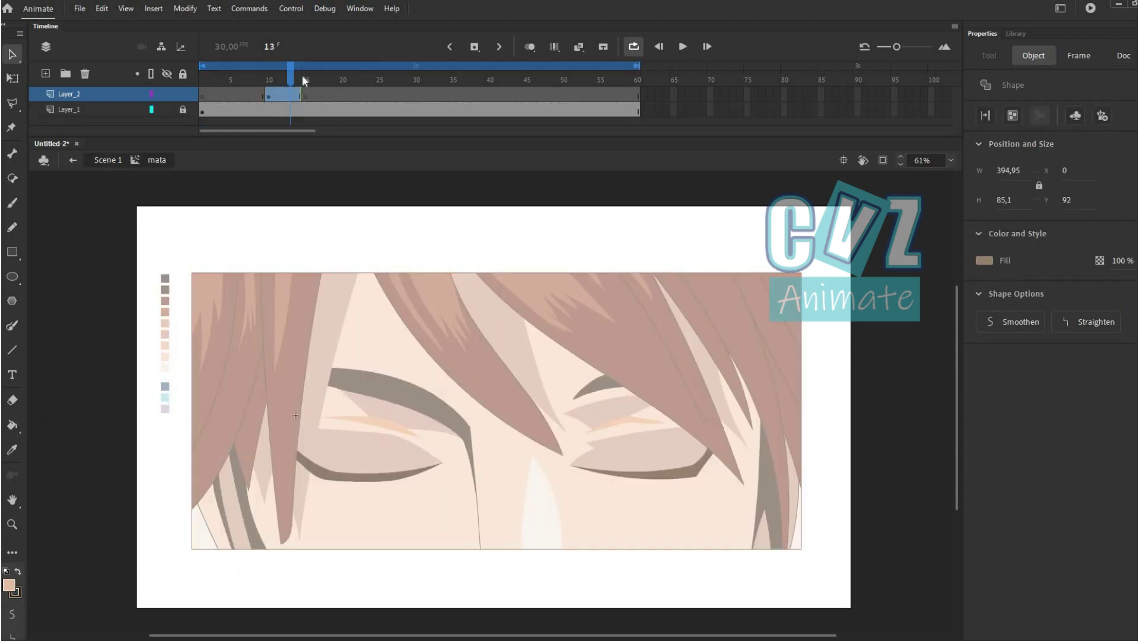
pyautogui.click(92, 352)
pyautogui.press('k')
pyautogui.click(430, 458)
pyautogui.click(683, 460)
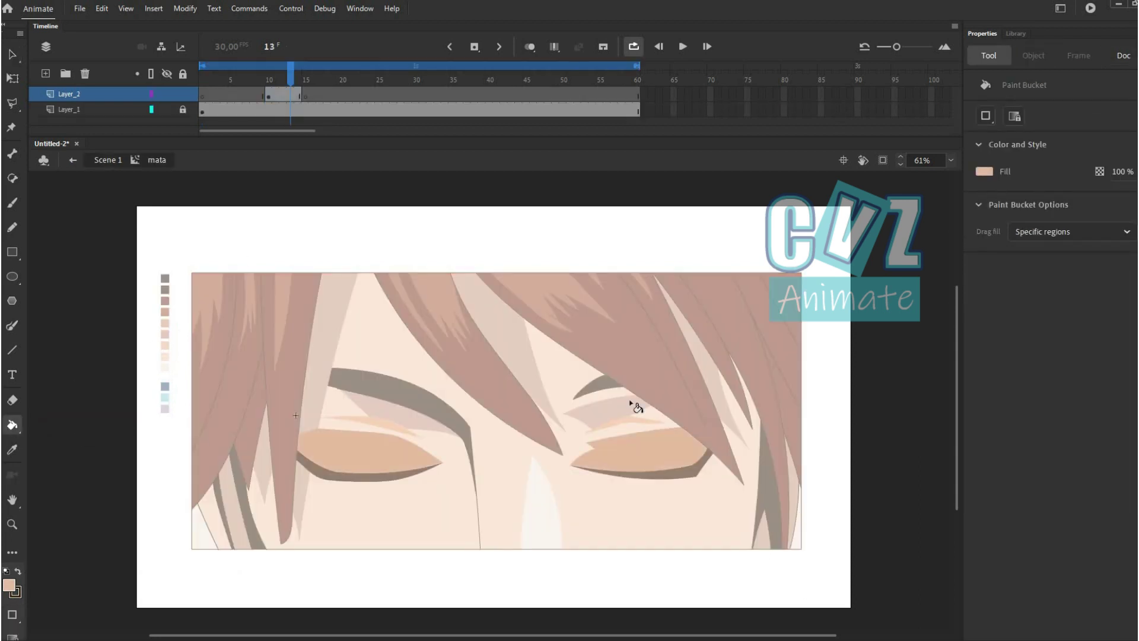
pyautogui.click(102, 160)
pyautogui.click(12, 54)
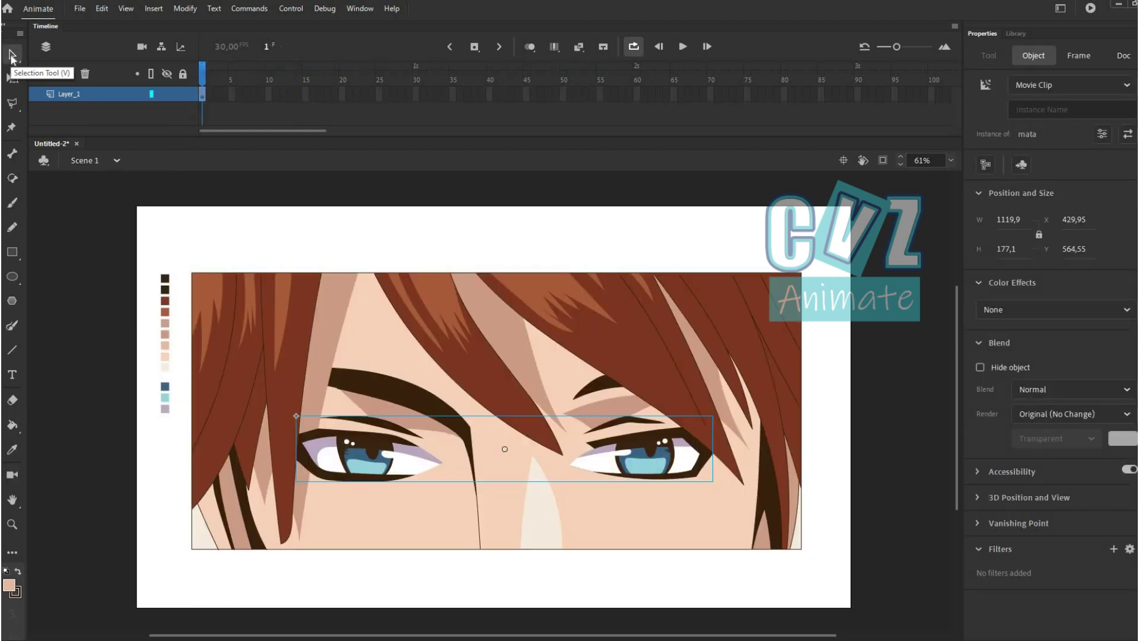